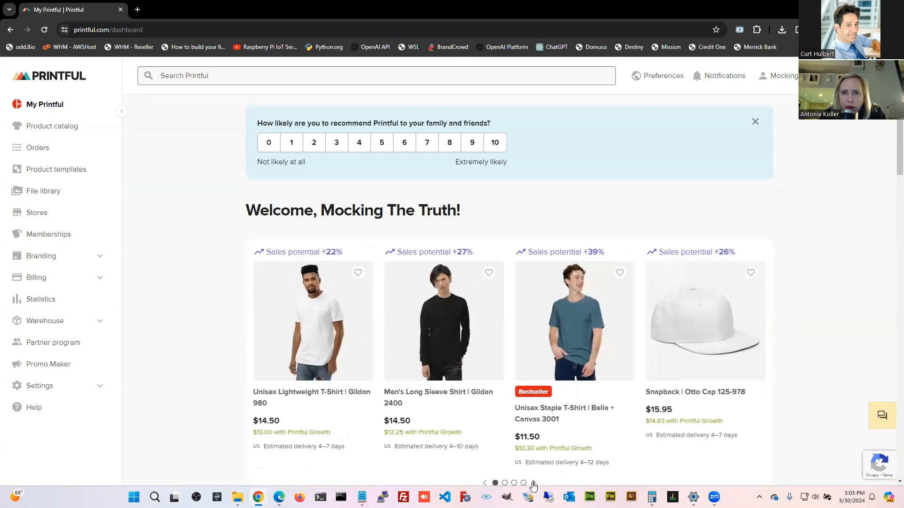
Browse the recommended products and open the Unisex Lightweight T-Shirt | Gildan 980 product page
click(534, 483)
click(533, 483)
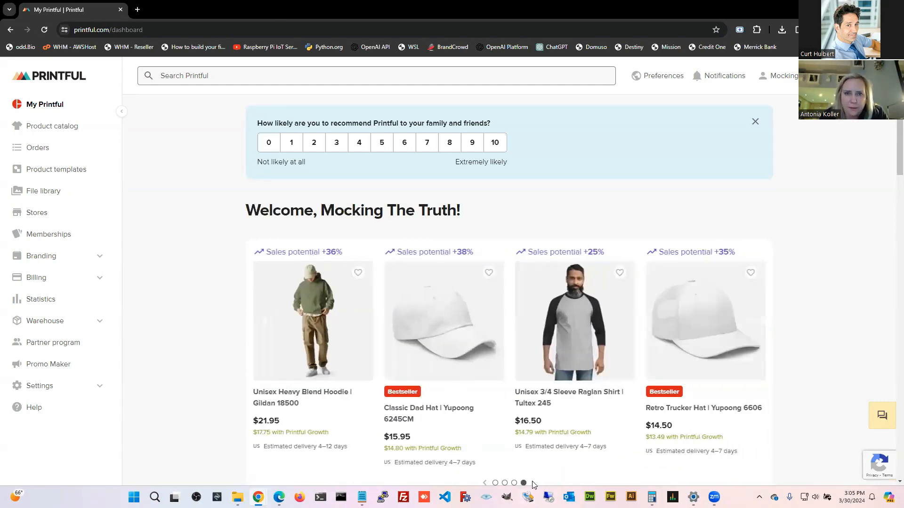
click(485, 483)
click(485, 483)
click(485, 482)
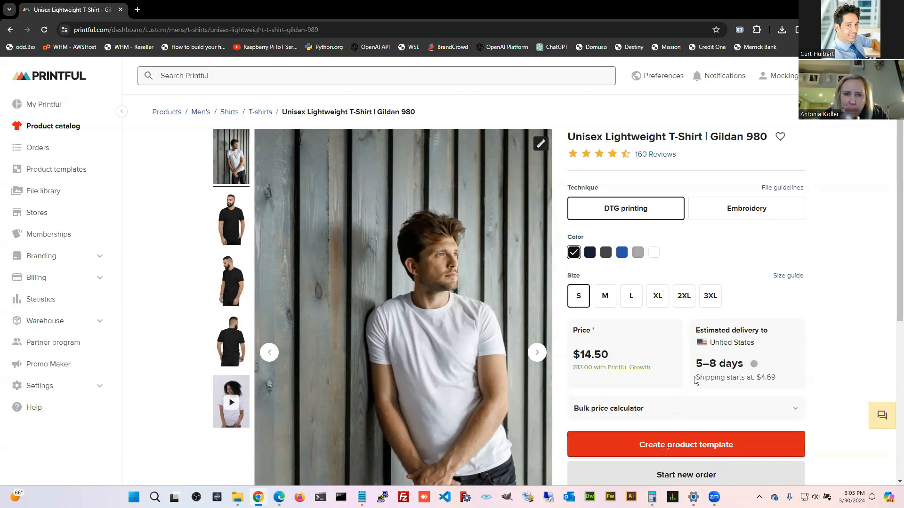
Examine the shirt's estimated delivery time, starting shipping cost, regular price and Printful Growth price
drag(701, 363, 742, 363)
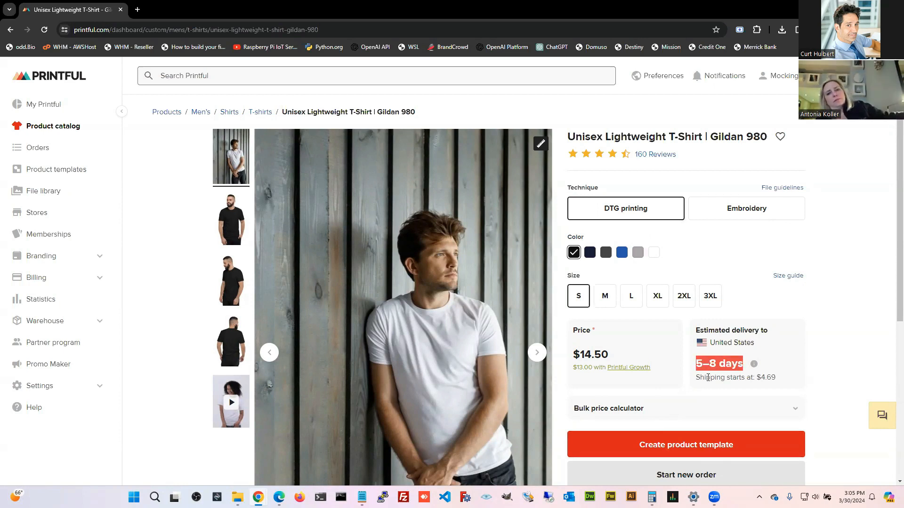
drag(697, 378, 782, 377)
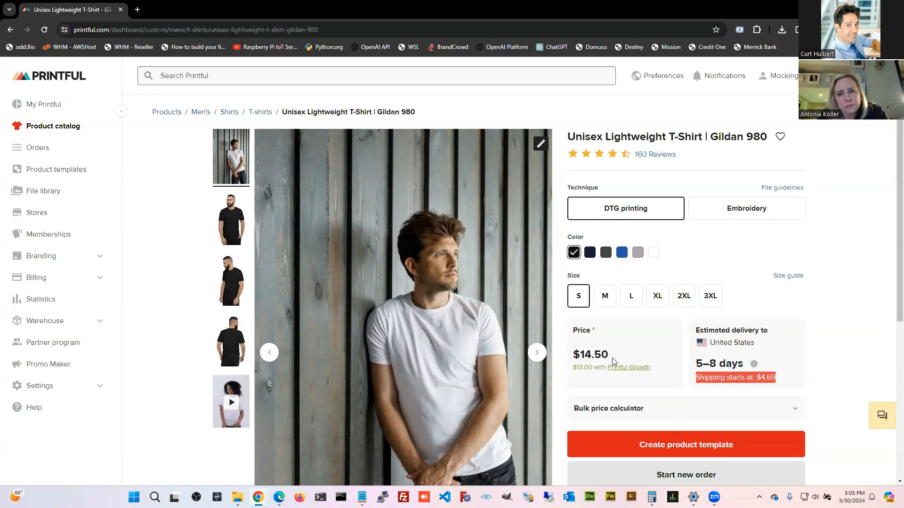
click(591, 354)
double_click(591, 354)
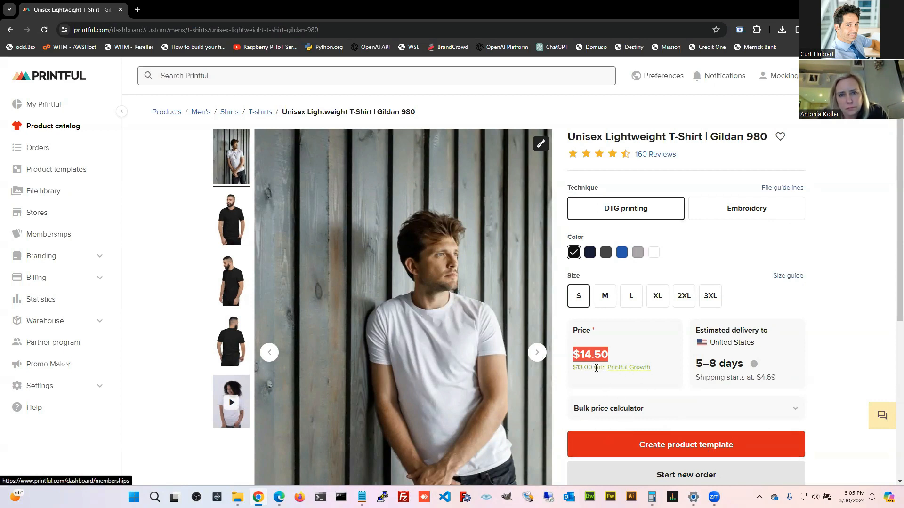
drag(573, 369, 597, 370)
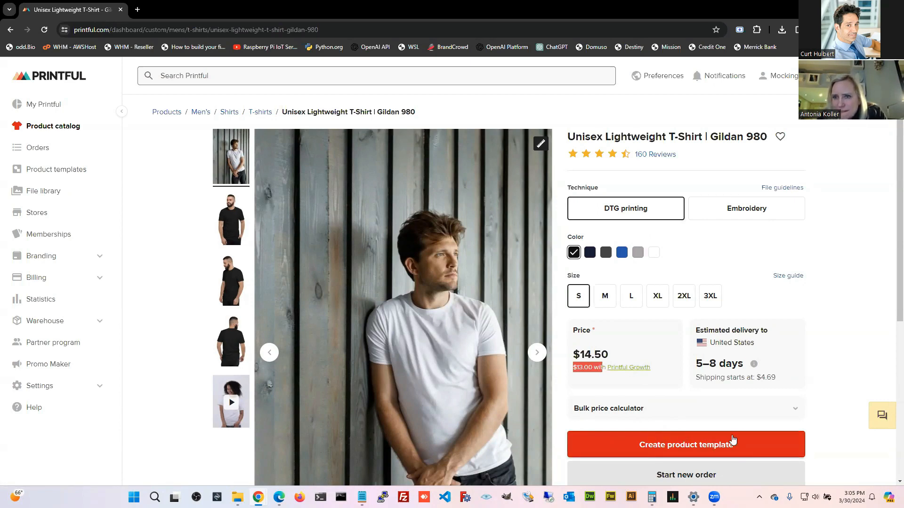
Expand the shirt's bulk price calculator and set its quantity to 0 items
click(777, 408)
scroll(777, 389, down, 5)
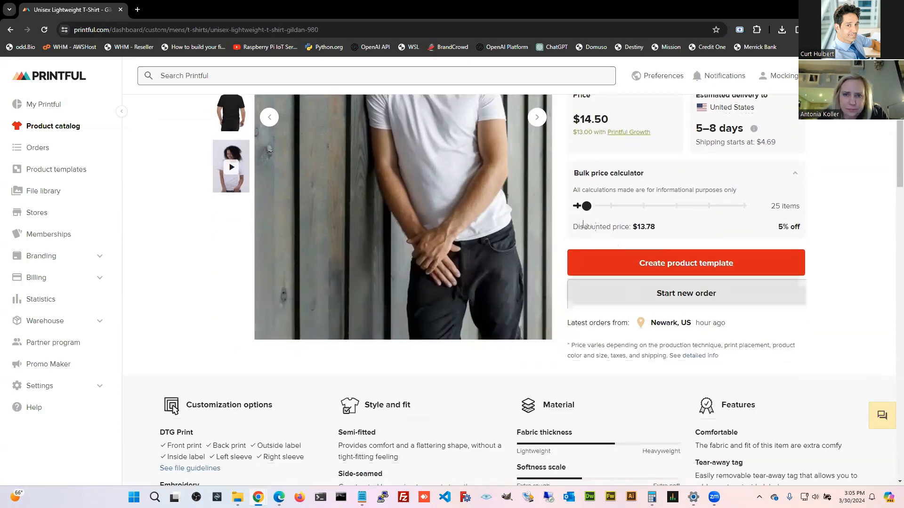
drag(587, 207, 513, 207)
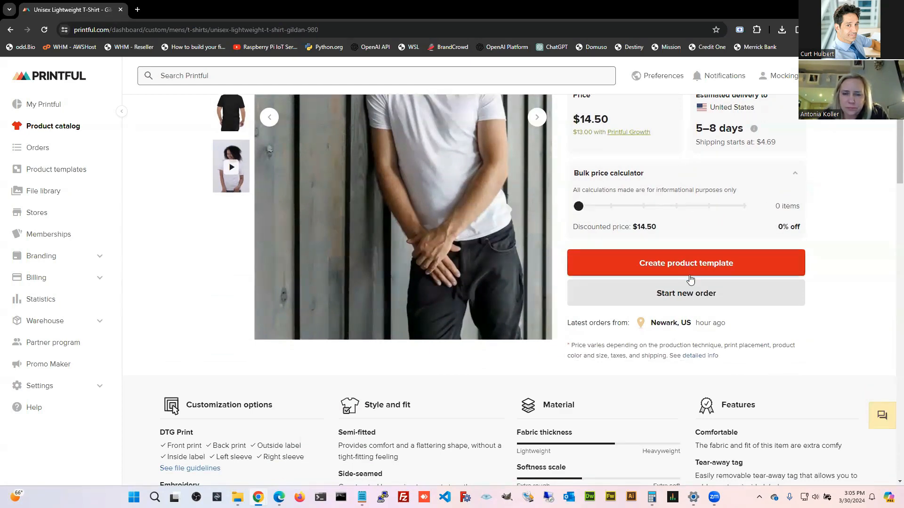
scroll(687, 280, up, 3)
scroll(650, 295, down, 1)
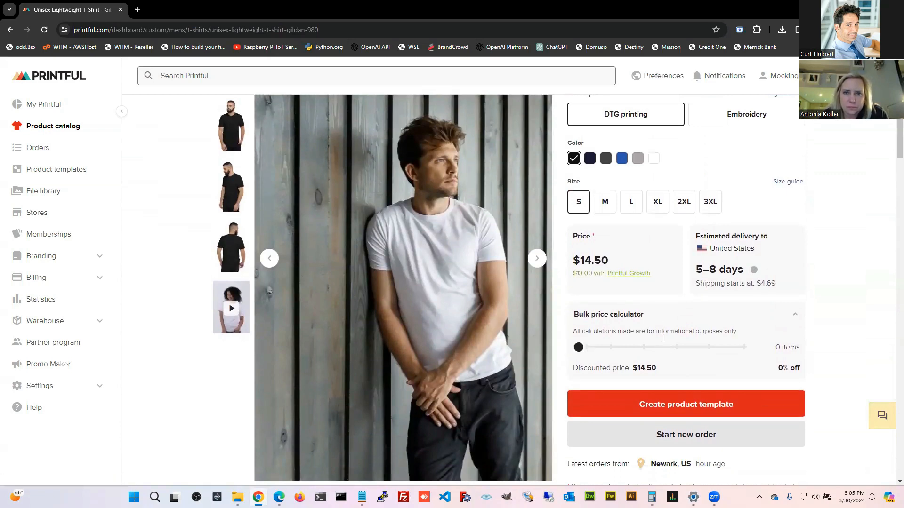
Start a product template for the shirt and include all six colors and every size from S to 3XL
click(683, 406)
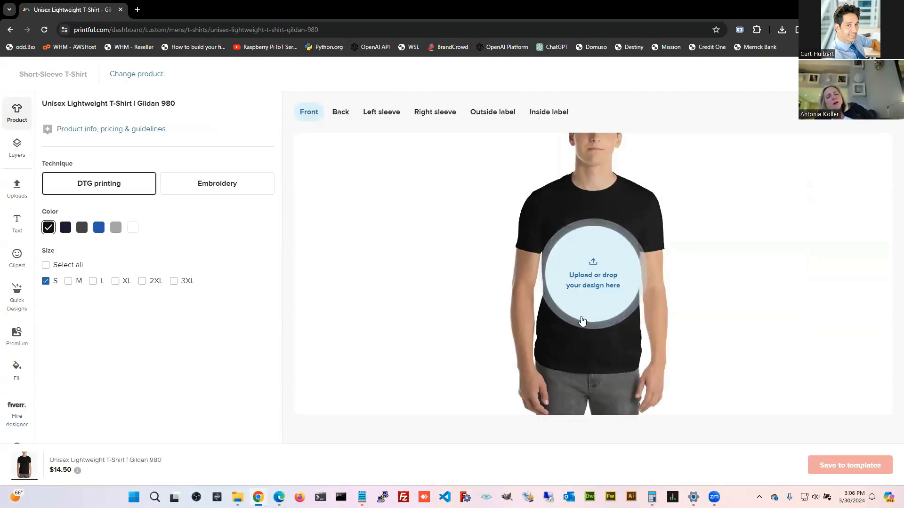
click(66, 228)
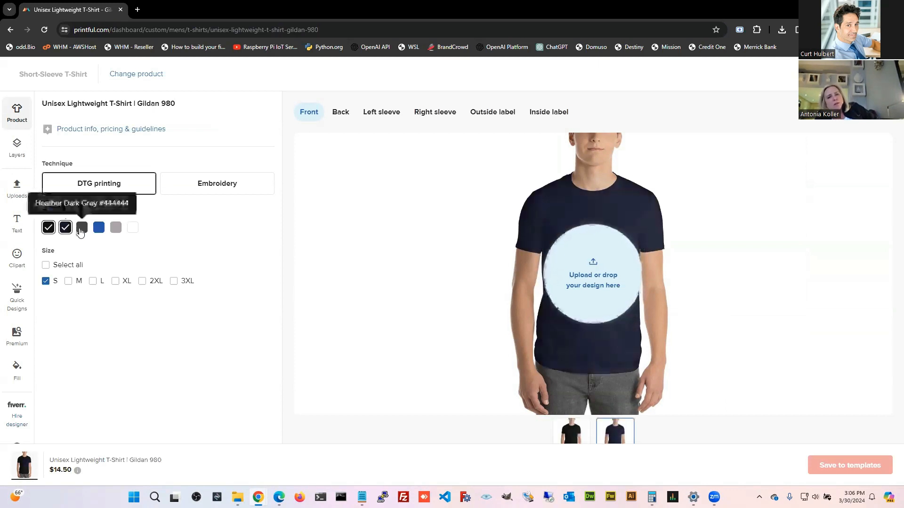
click(81, 229)
click(98, 228)
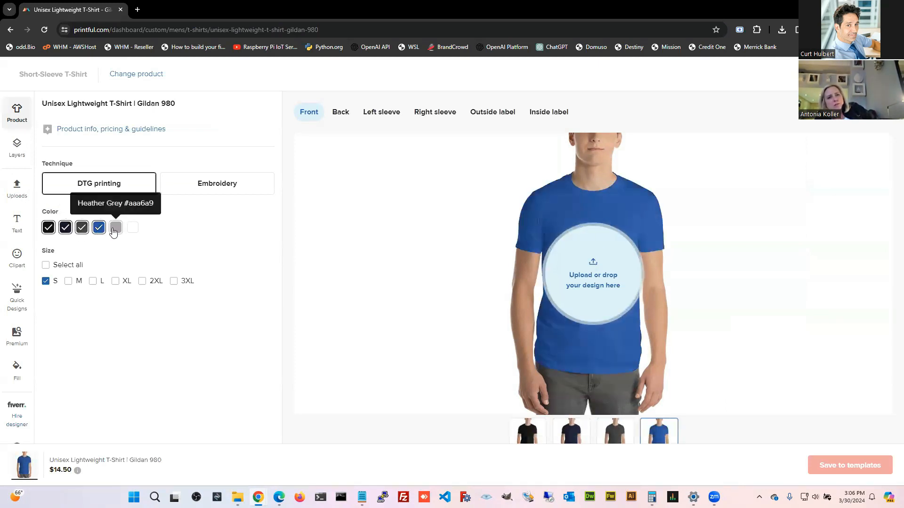
click(114, 228)
click(132, 228)
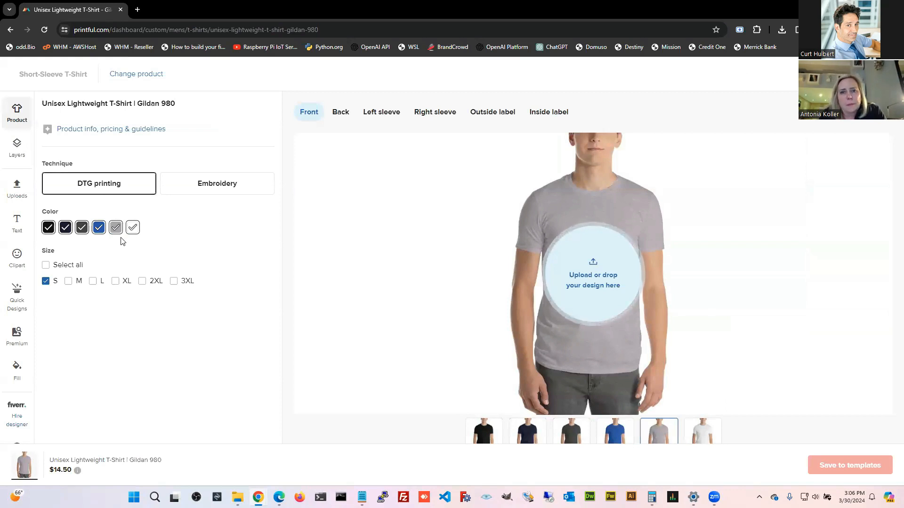
click(46, 265)
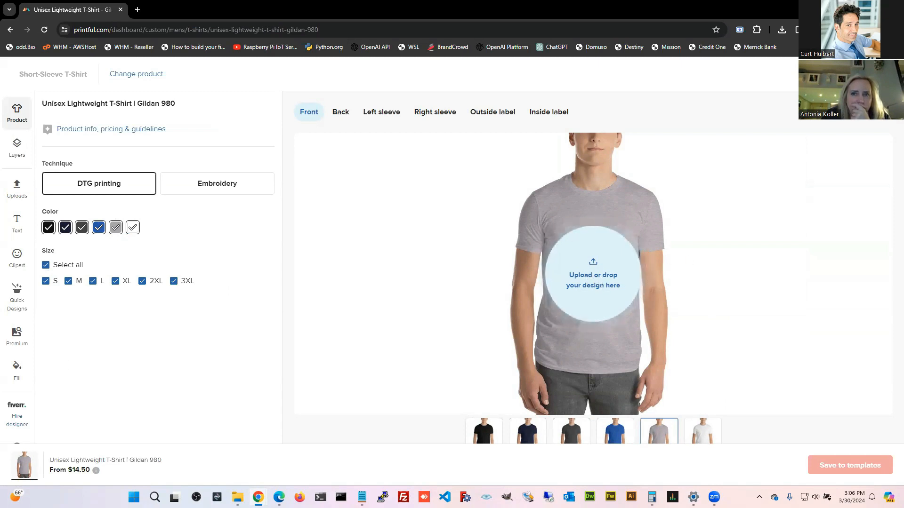
Shrink the browser window and open the artdigist folder under Projects in File Explorer
click(872, 8)
click(850, 9)
mouse_move(671, 57)
mouse_down()
mouse_move(668, 78)
mouse_move(689, 57)
mouse_up()
key(super+e)
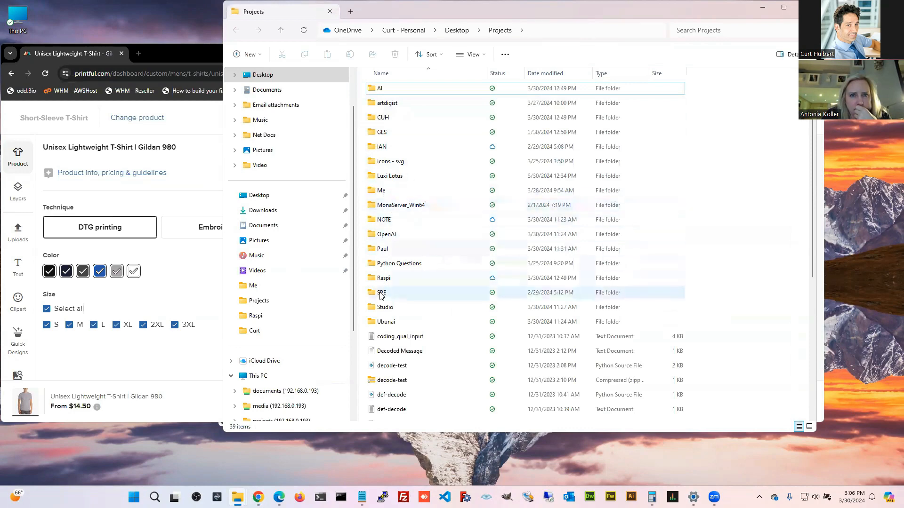
double_click(386, 104)
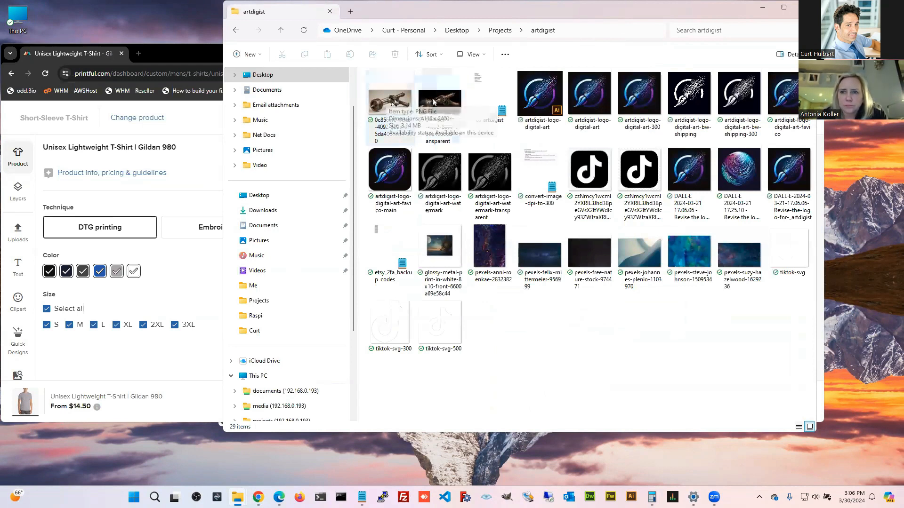
Place the artwork 0c856cf2-0dea-4092-829a-915da406ccd4-transparent.png on the front of the shirt, moving the folder window aside to reach the design area
mouse_move(398, 104)
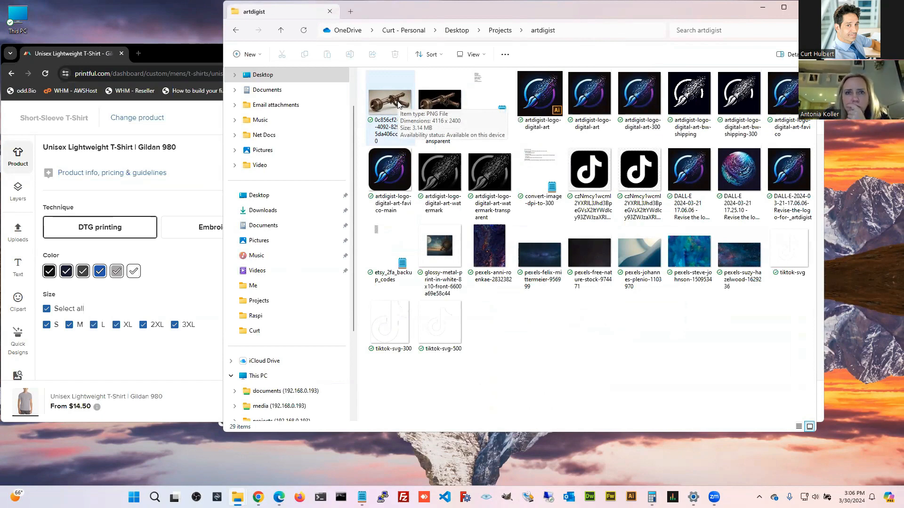
mouse_move(442, 104)
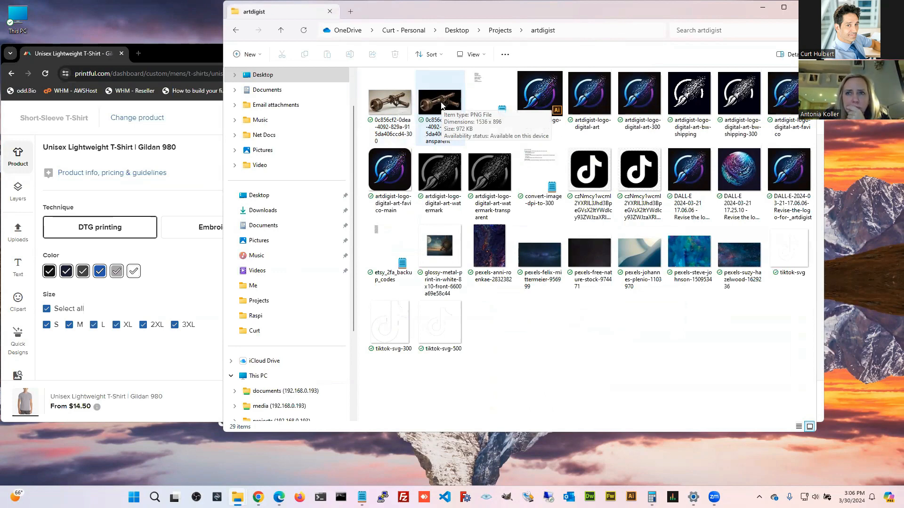
click(441, 105)
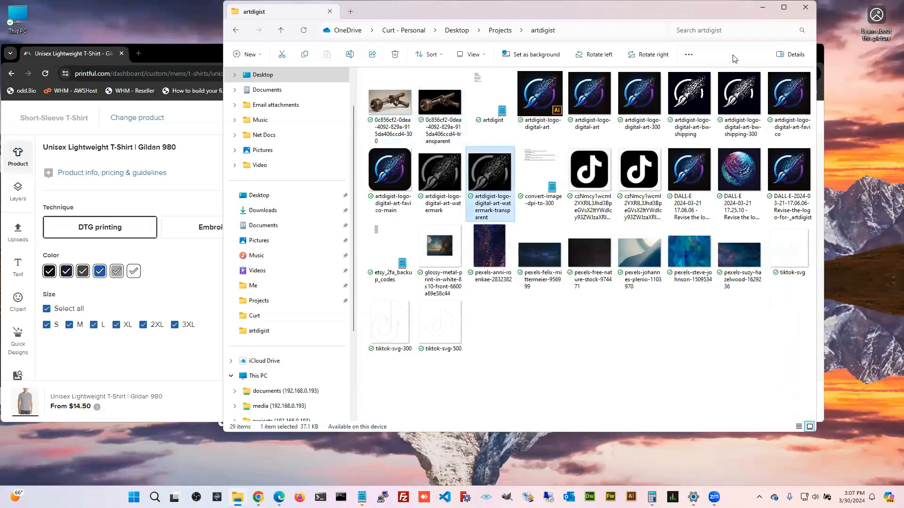
drag(555, 11, 822, 82)
drag(707, 175, 472, 309)
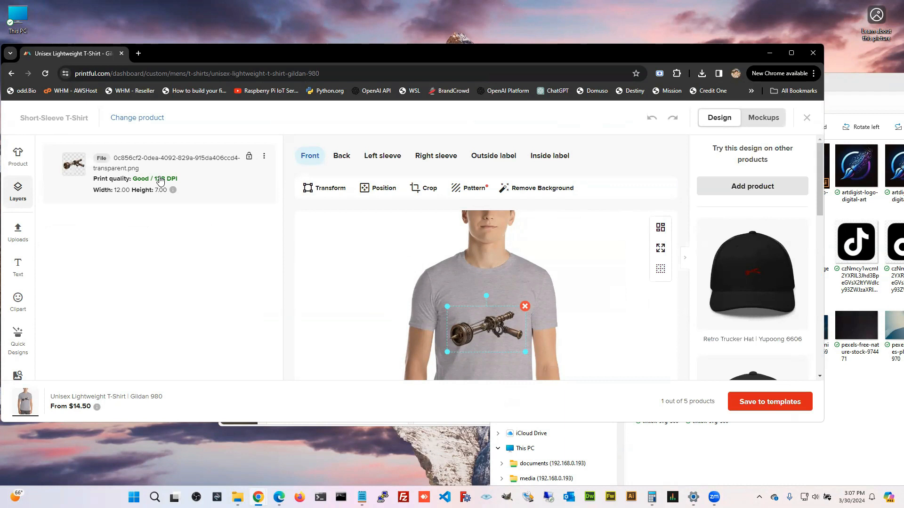
Try enlarging the front graphic to about 42.5 by 24.7 and apply the suggested scale-down to 40.42 by 23.50
drag(525, 350, 550, 370)
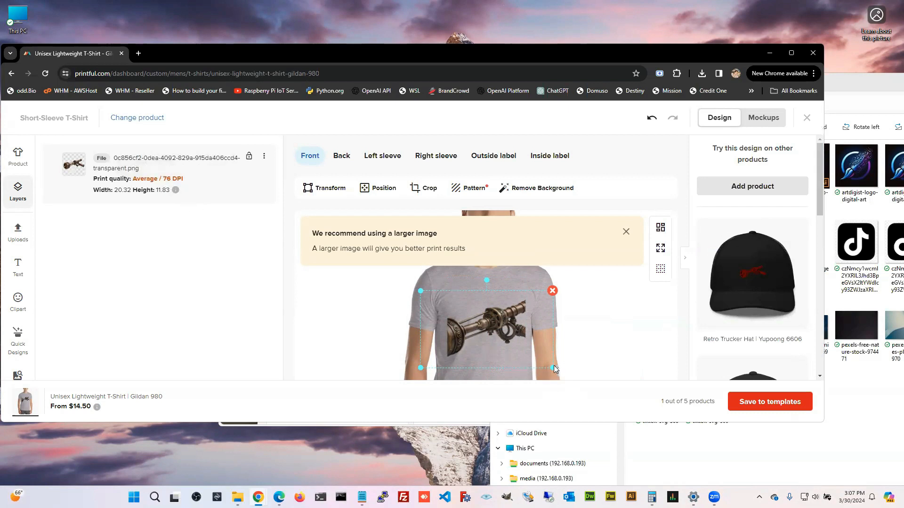
drag(553, 367, 627, 414)
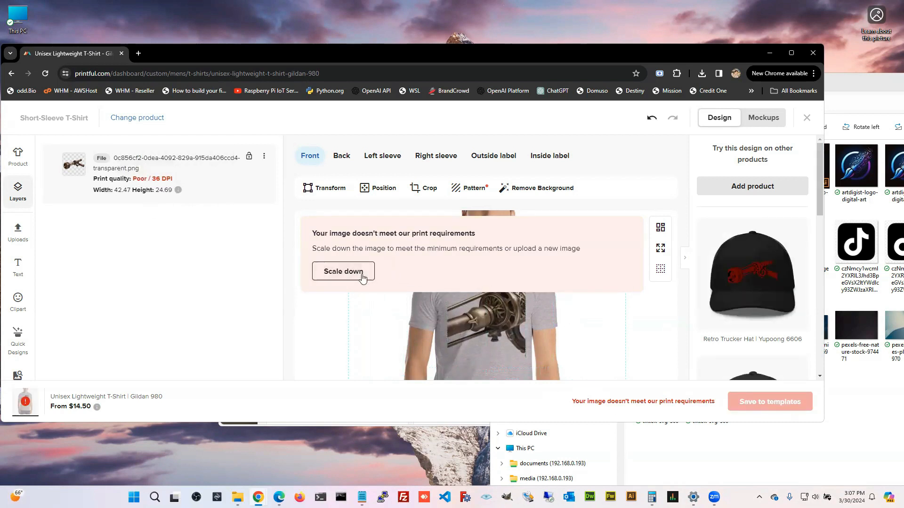
click(344, 272)
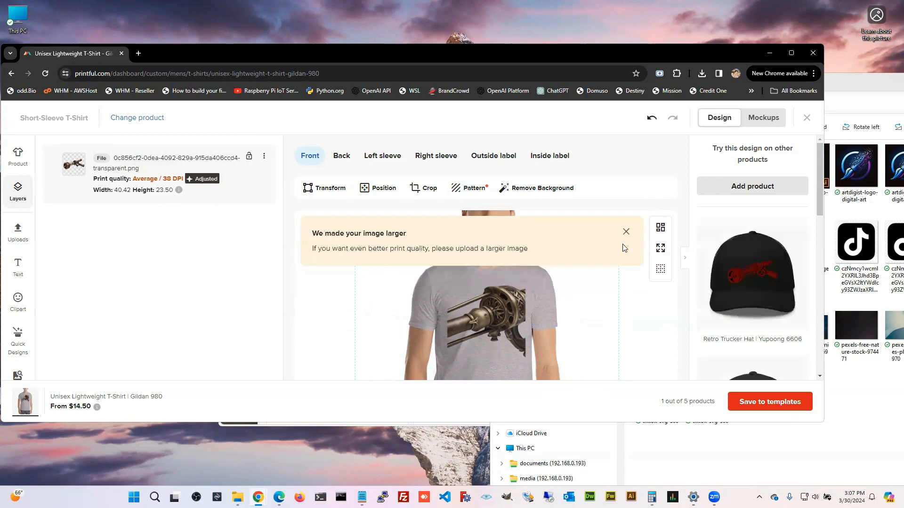
click(627, 233)
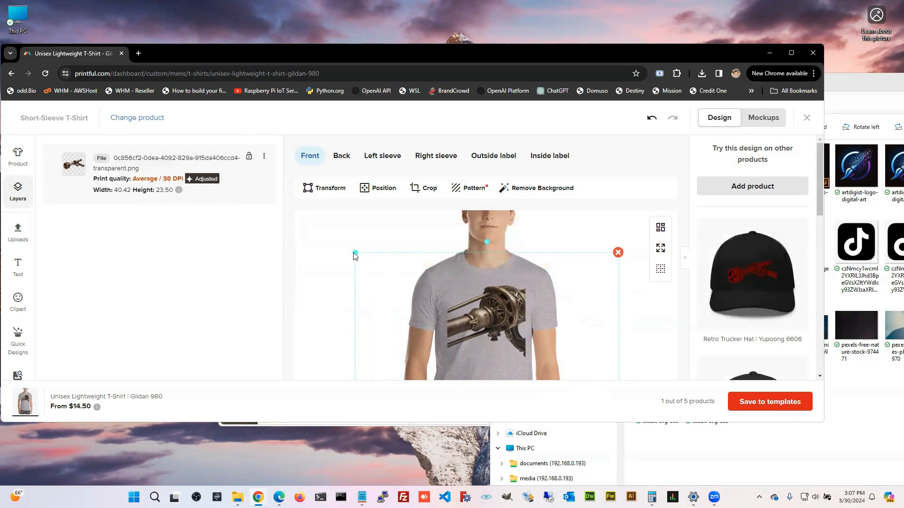
Reduce the front graphic to about 10.98 by 6.38 and inspect it in the maximized browser window
drag(355, 253, 454, 309)
click(363, 283)
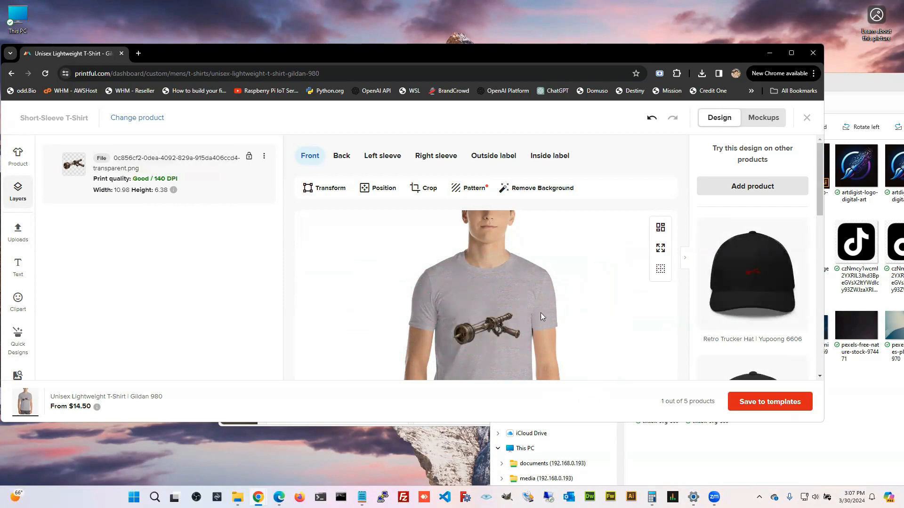
click(792, 52)
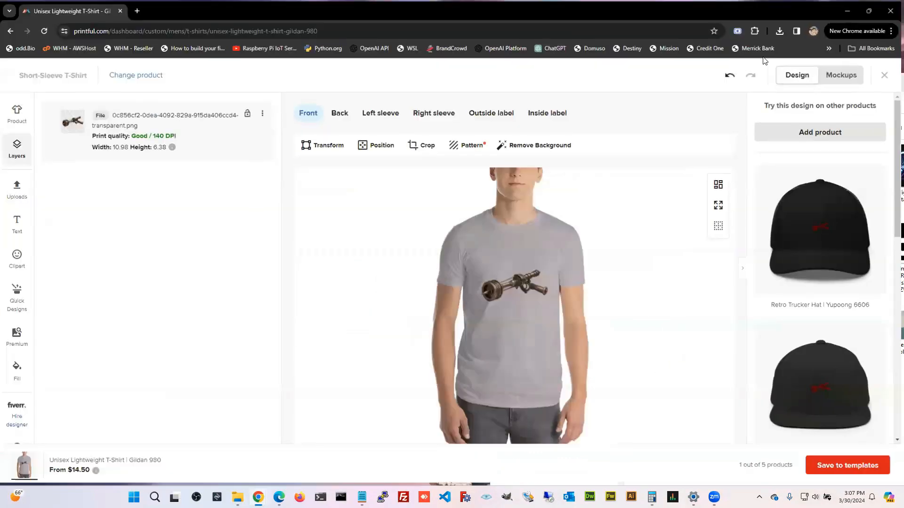
click(521, 291)
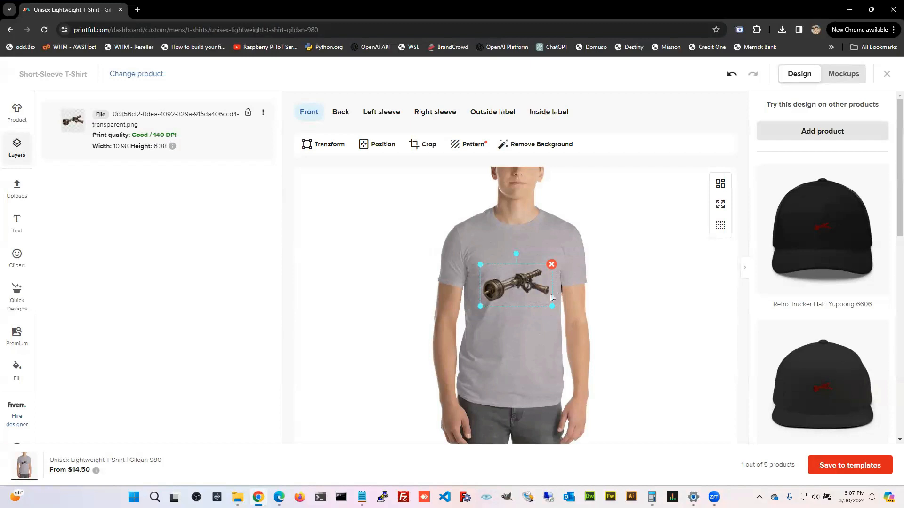
Examine the shirt's back, left sleeve, right sleeve and outside label print areas
click(341, 113)
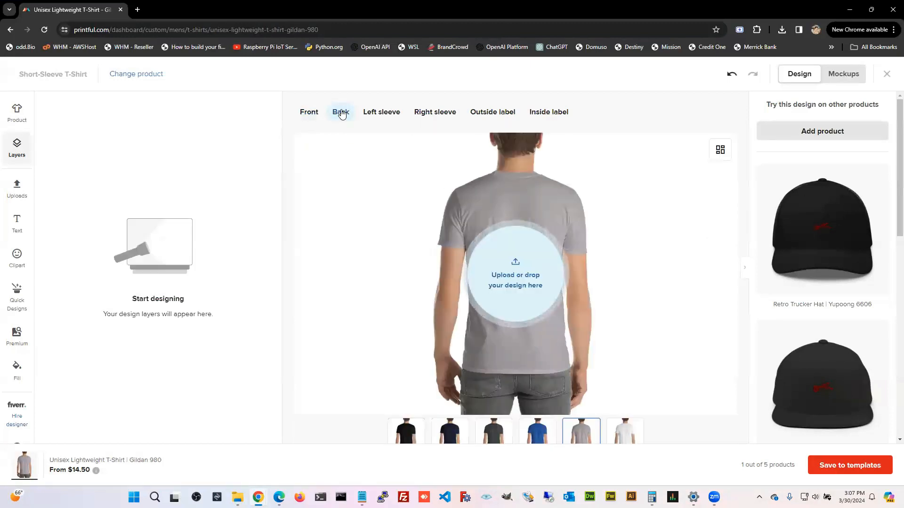
click(379, 113)
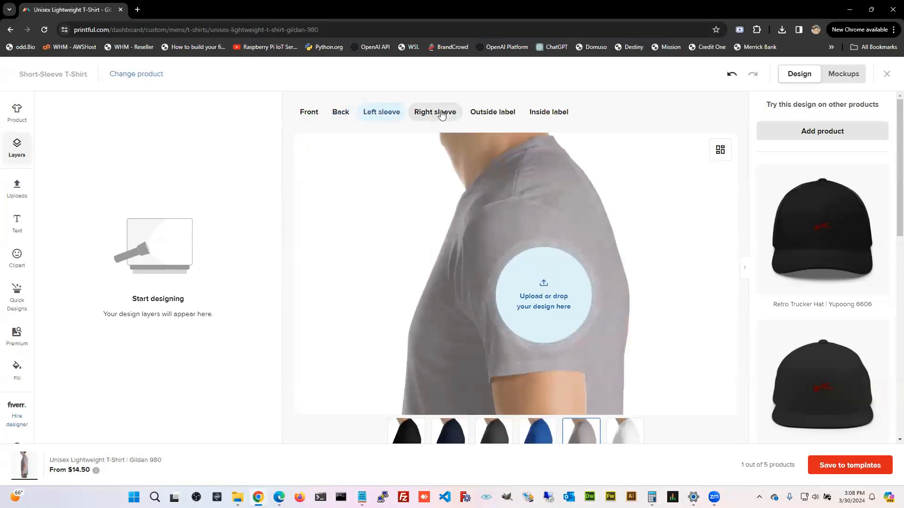
click(442, 115)
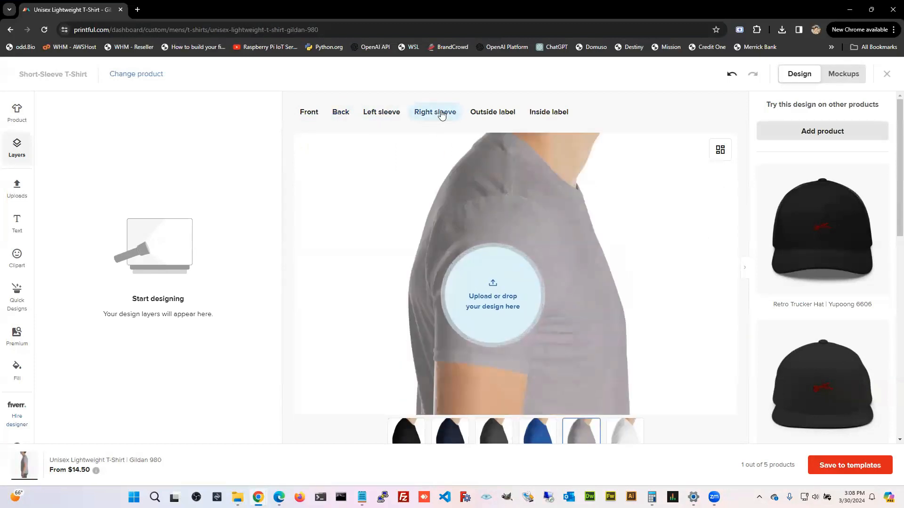
click(500, 113)
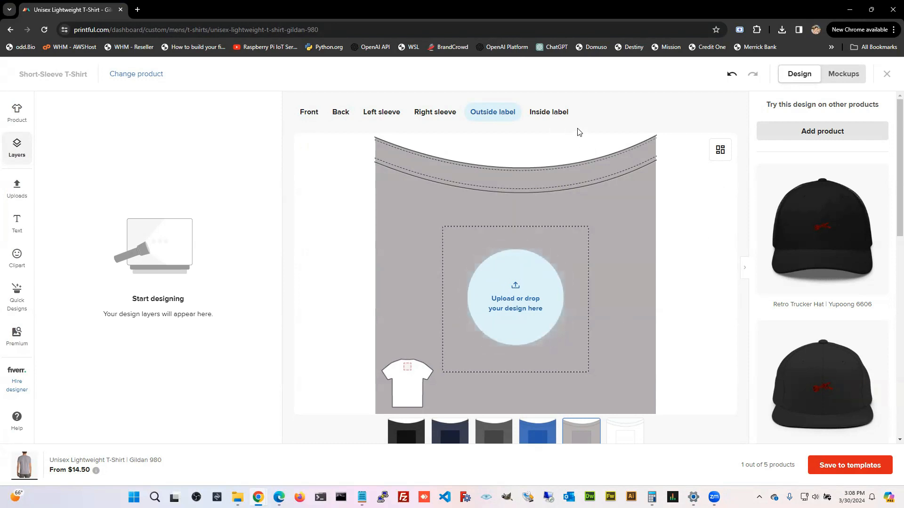
Apply the Inside label 1.2 template to the shirt's inside label and review its layers
click(551, 114)
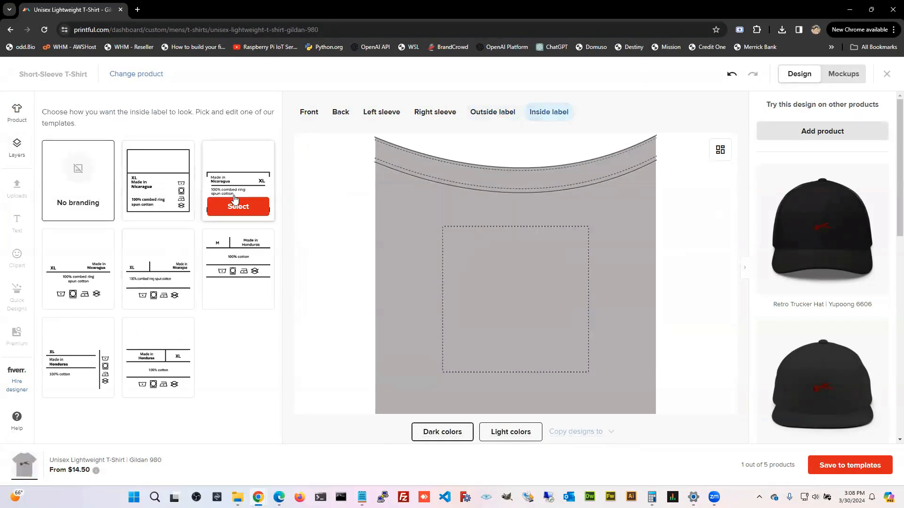
click(233, 186)
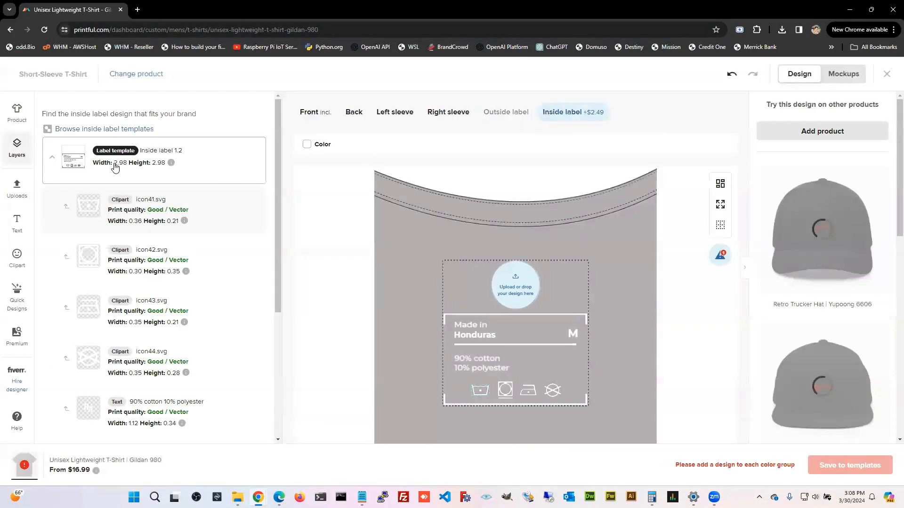
double_click(499, 335)
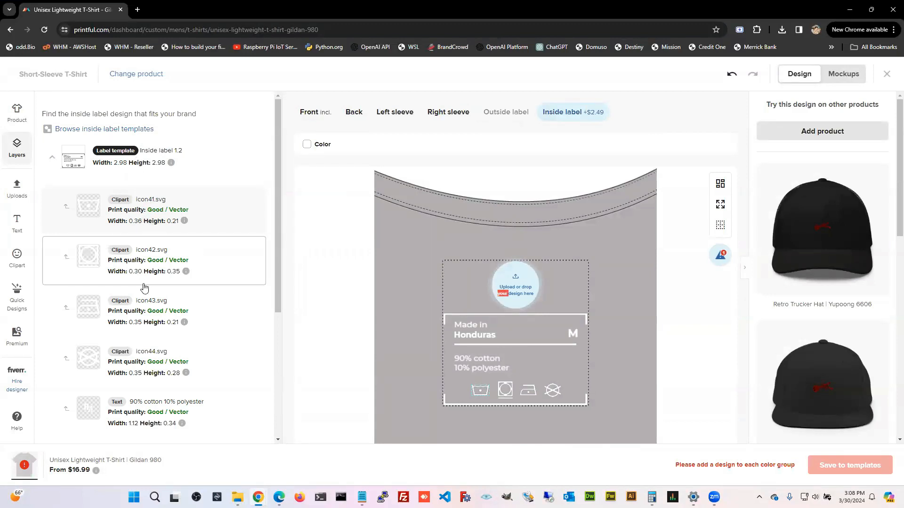
scroll(141, 230, down, 4)
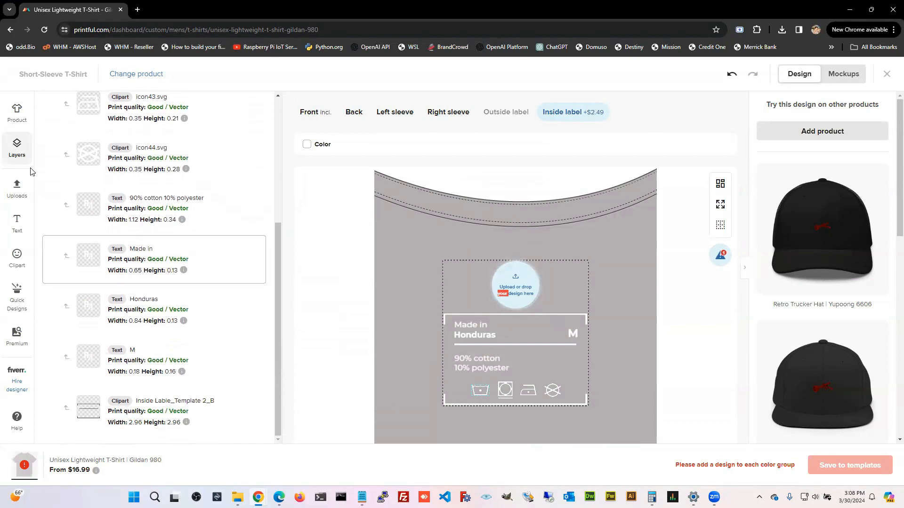
Add a black "Your text here" preset to the Heather Grey inside label and enlarge it to about 2.11 by 0.79
click(17, 220)
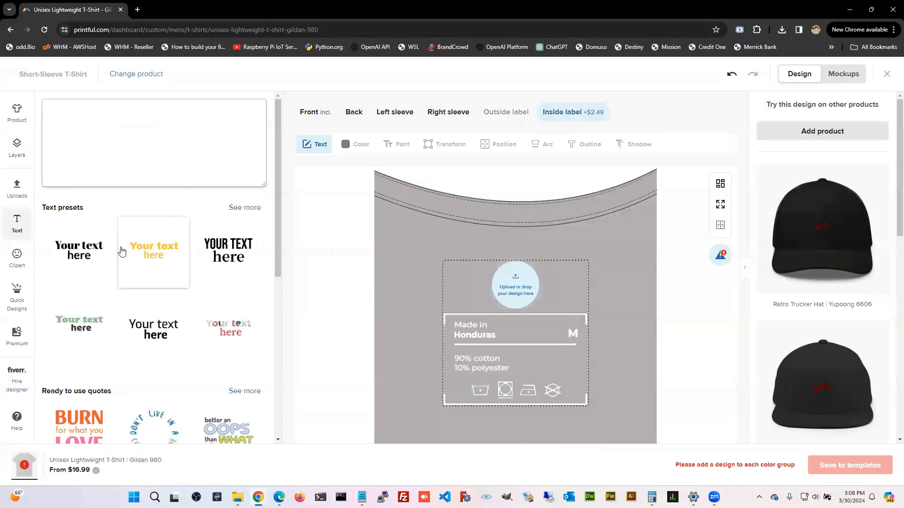
click(71, 251)
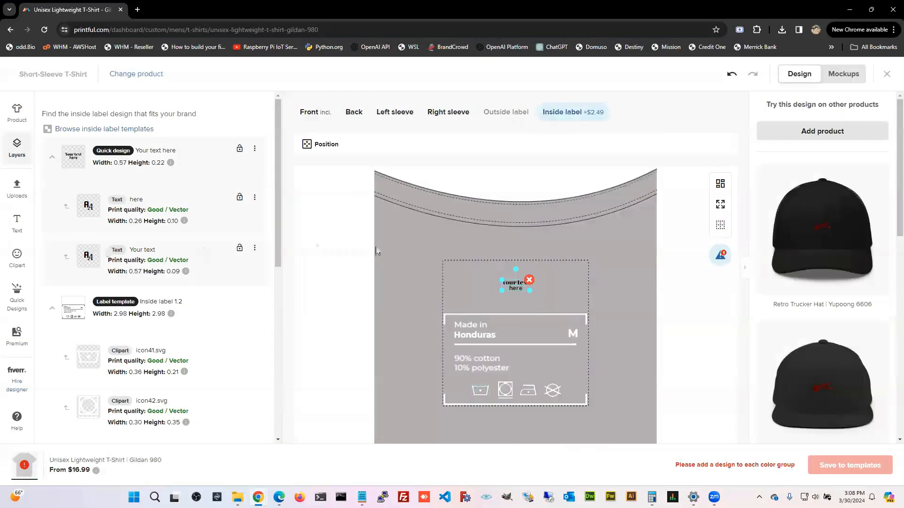
drag(529, 289, 565, 306)
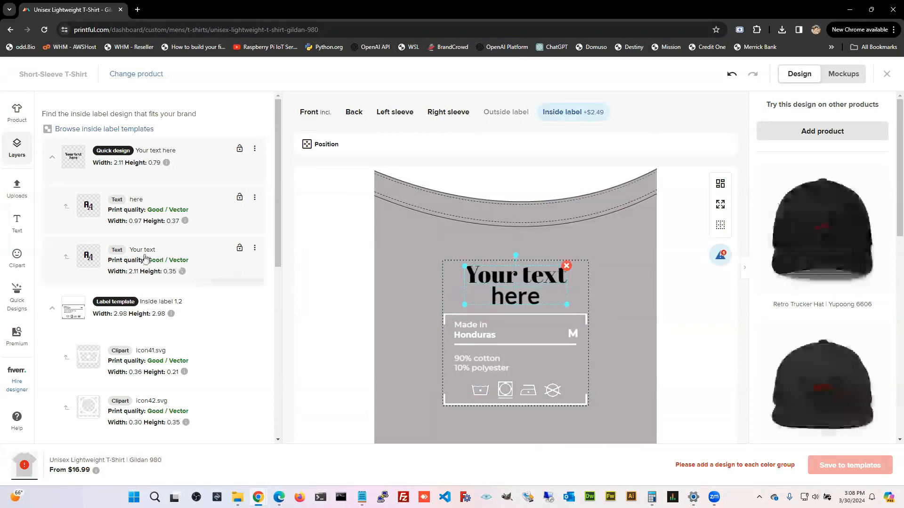
Add the Melting Basketball clipart to the inside label and place it beside the start of "Your text" at about 0.20 by 0.24
click(17, 257)
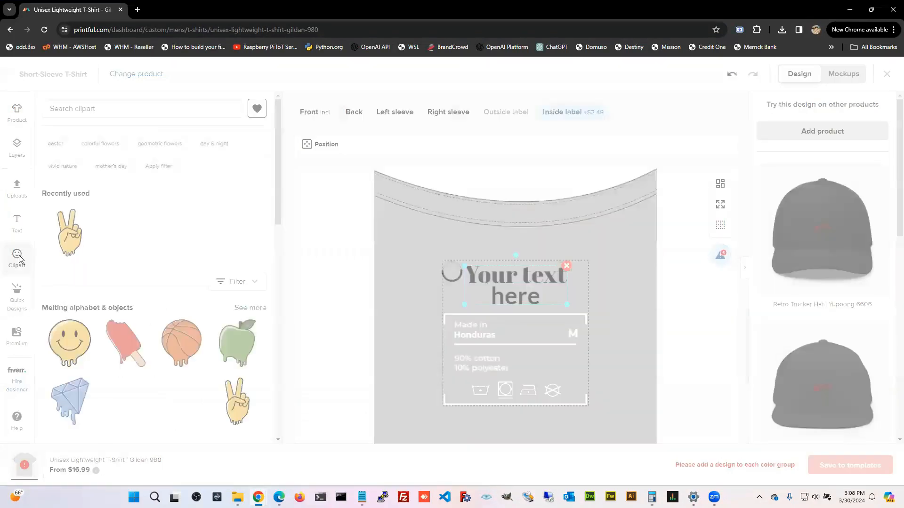
click(174, 346)
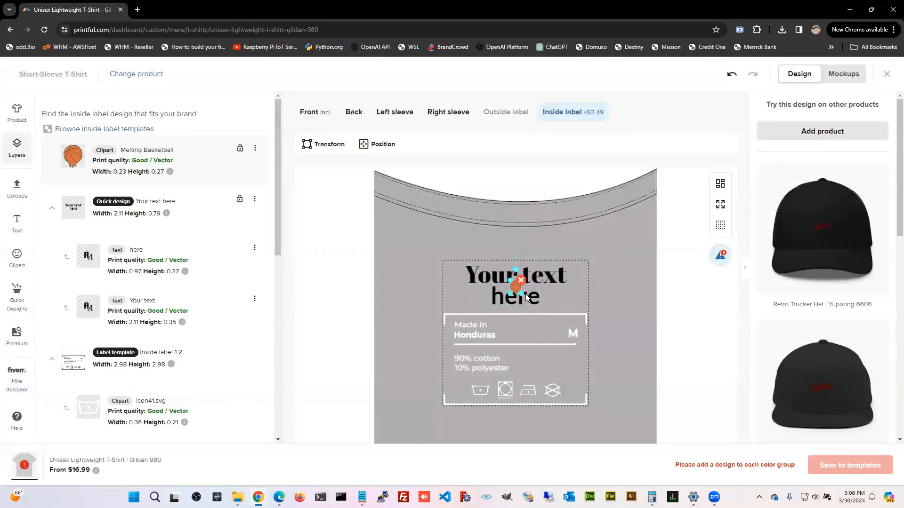
drag(527, 297, 455, 280)
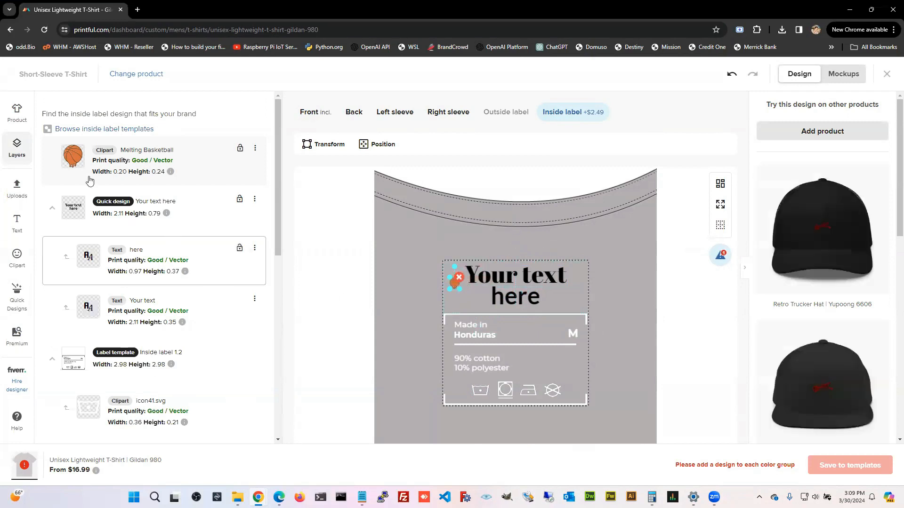
Delete the Melting Basketball clipart and the "Your text here" quick design from the inside label
click(255, 148)
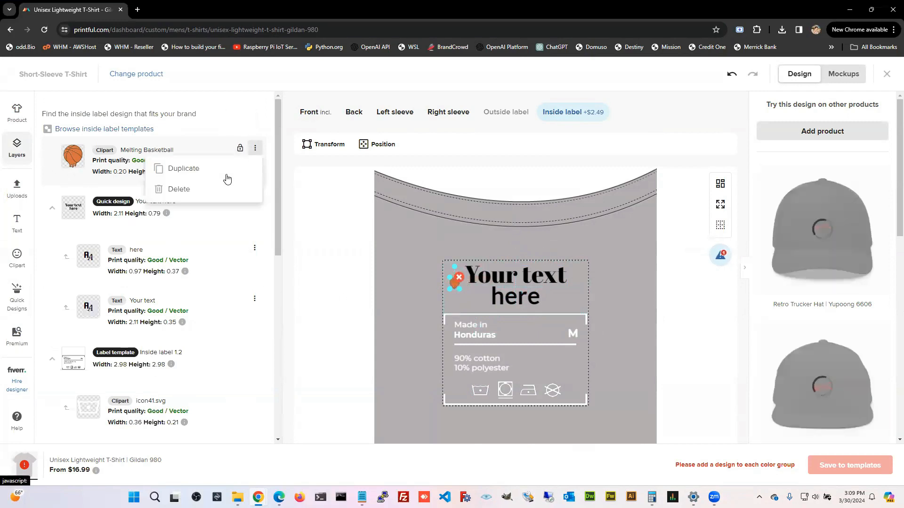
click(221, 189)
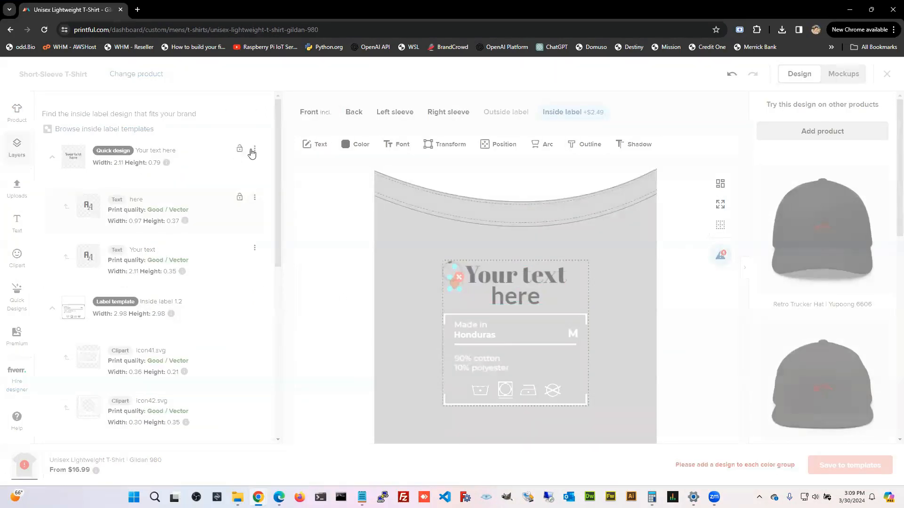
click(255, 151)
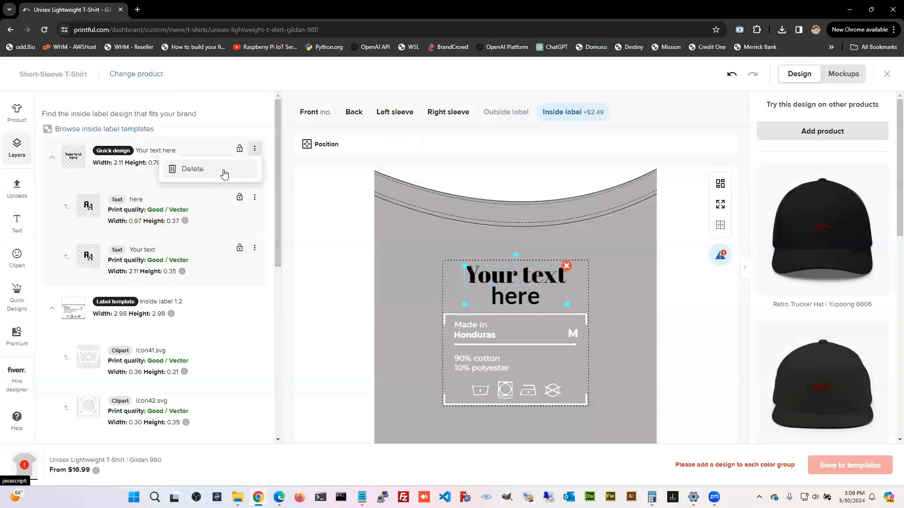
click(222, 186)
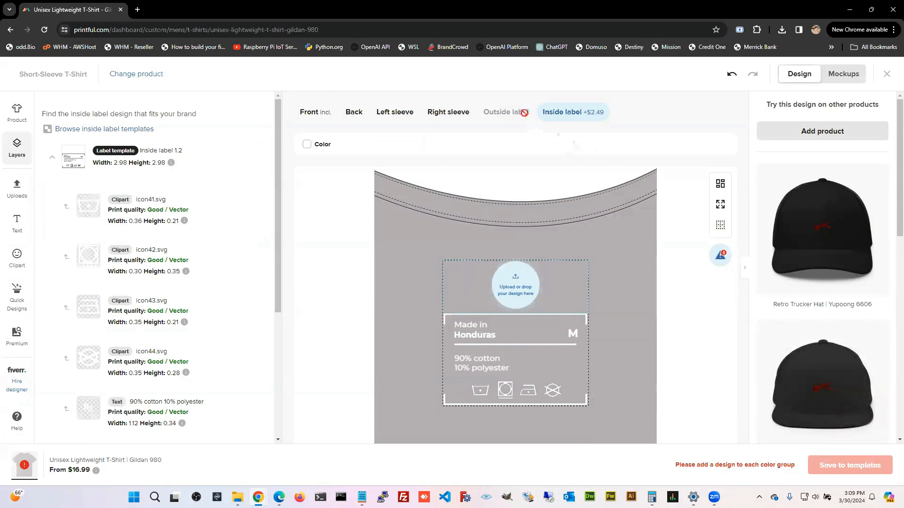
Switch to the Royal Blue shirt and add the black "Your text here" preset above its inside label details
scroll(636, 178, down, 2)
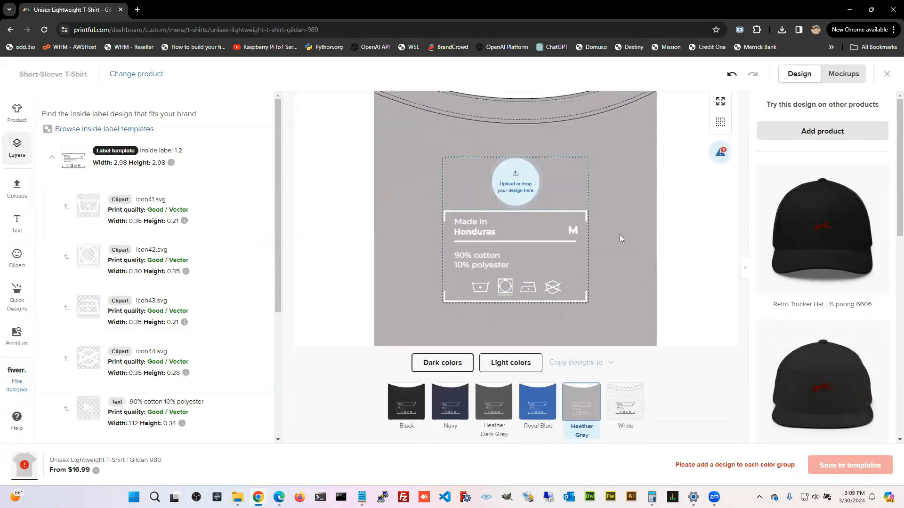
click(537, 401)
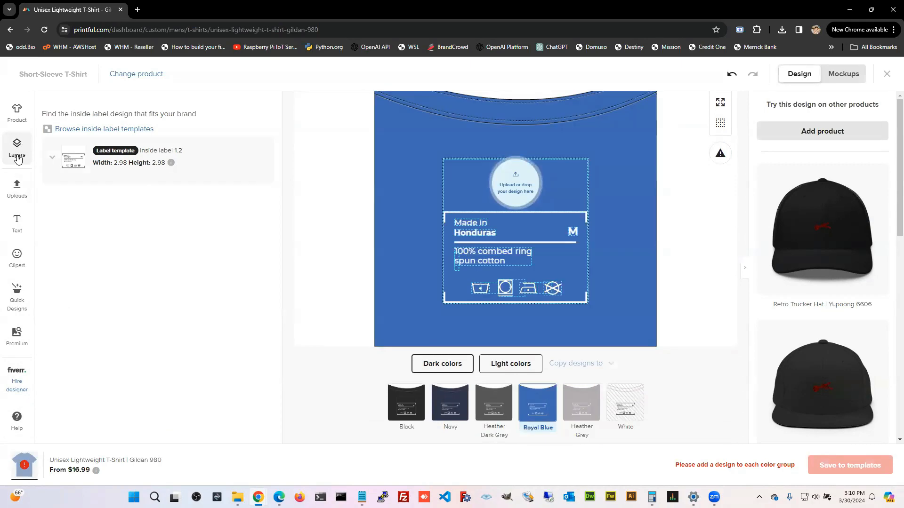
click(17, 222)
click(80, 251)
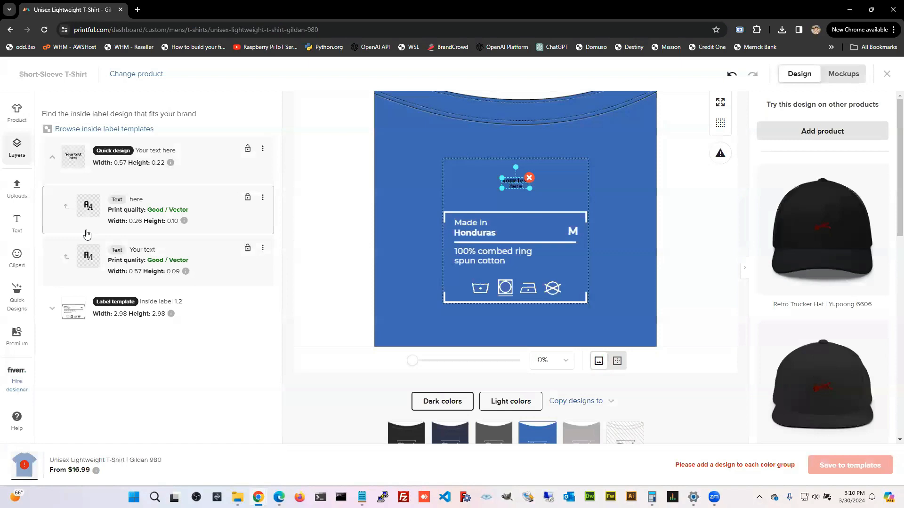
Copy the dark-color inside label design to the light colors
scroll(565, 367, down, 1)
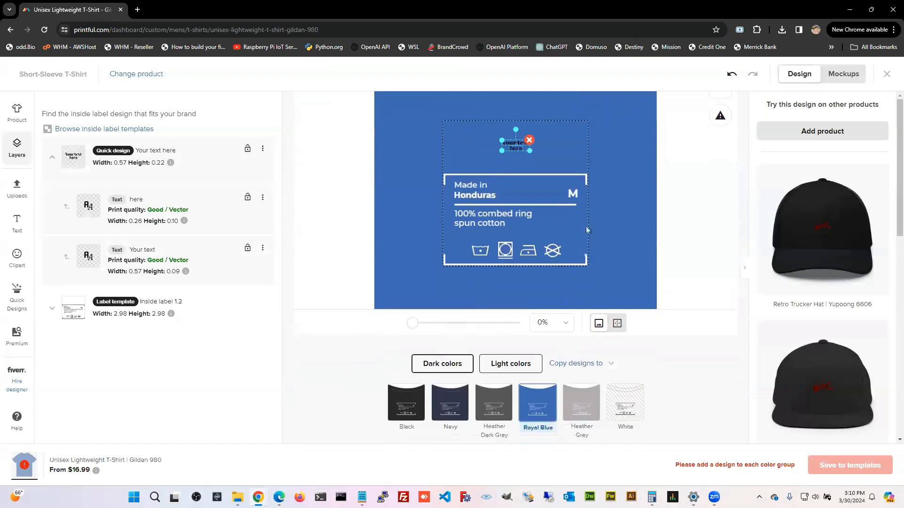
click(594, 366)
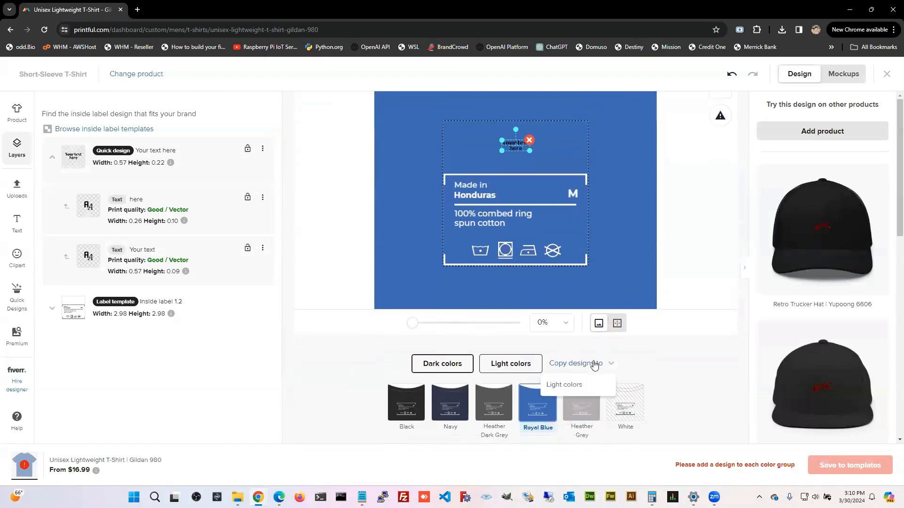
click(577, 386)
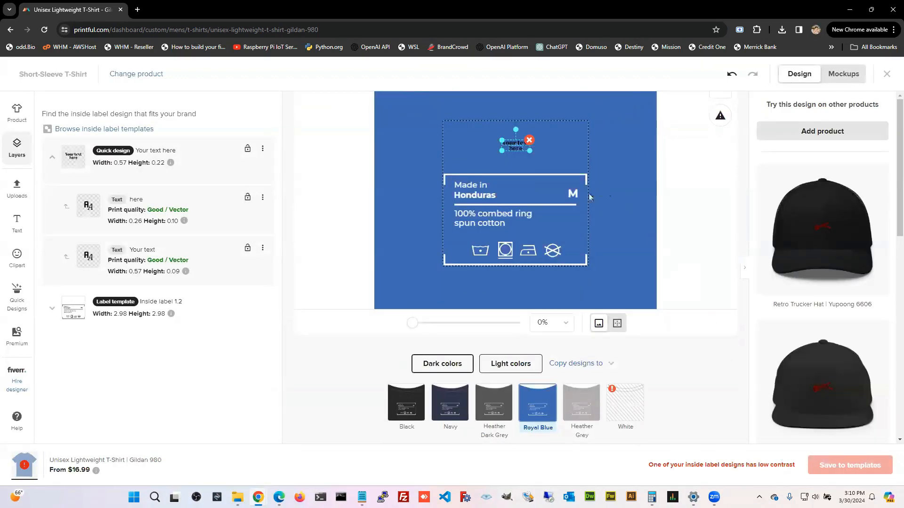
Recolor the inside label template on the White shirt to black
click(629, 407)
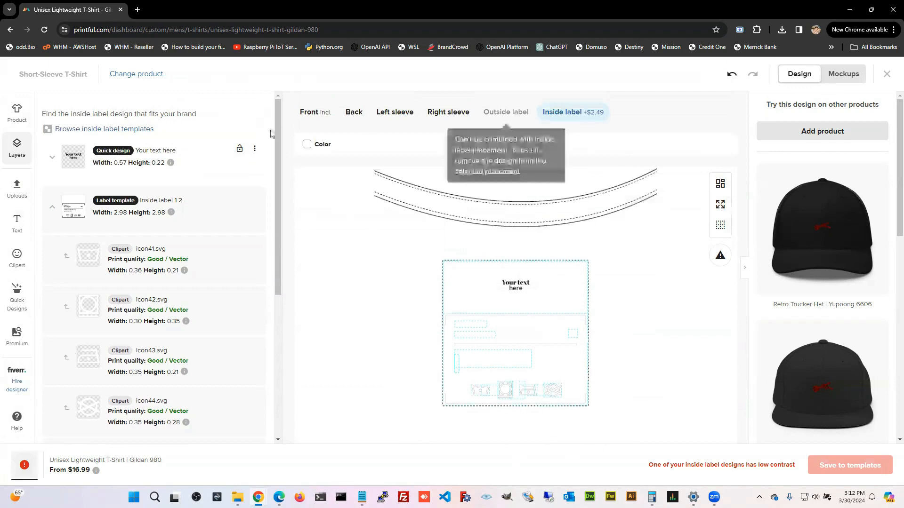
click(308, 149)
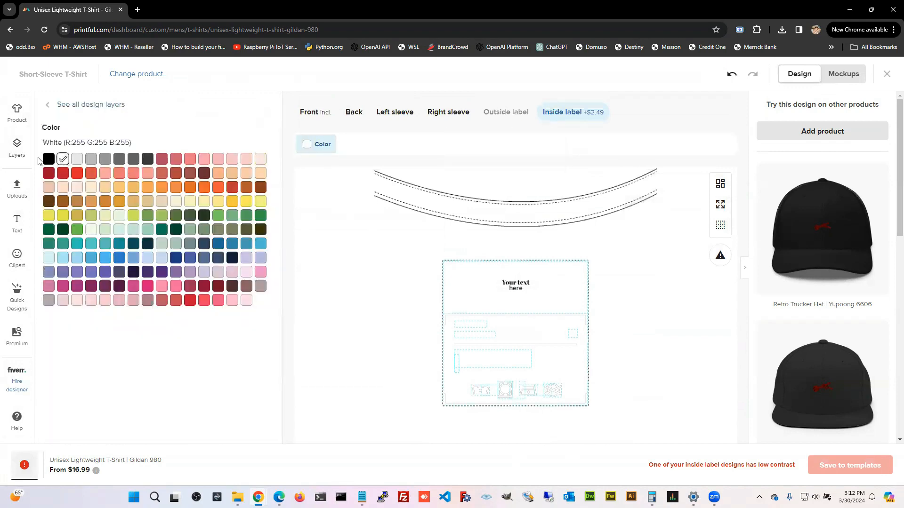
click(49, 161)
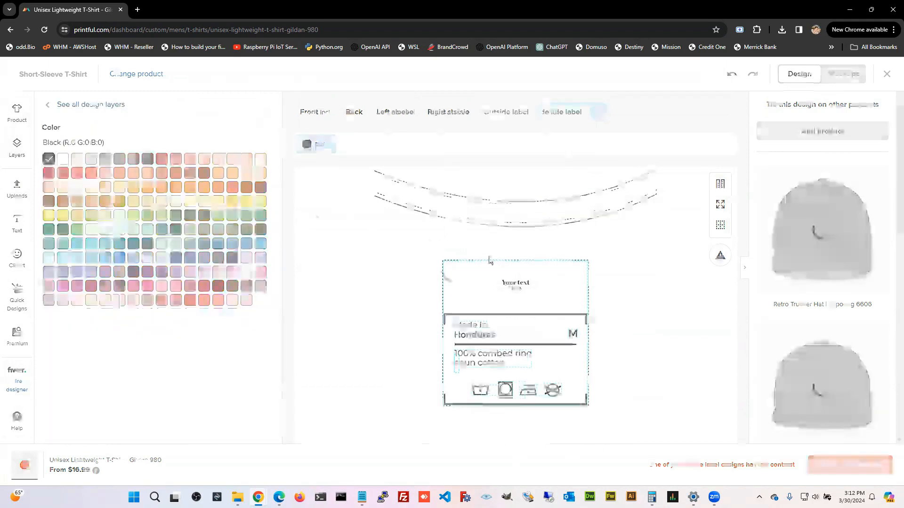
scroll(368, 265, down, 3)
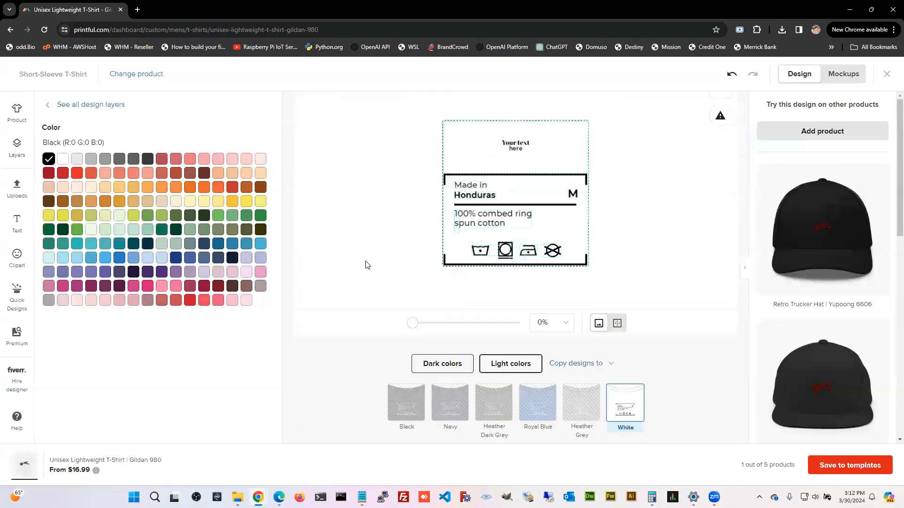
Check the inside label on the Heather Grey shirt and save the design to the product templates
scroll(368, 265, up, 3)
scroll(367, 265, down, 3)
click(581, 410)
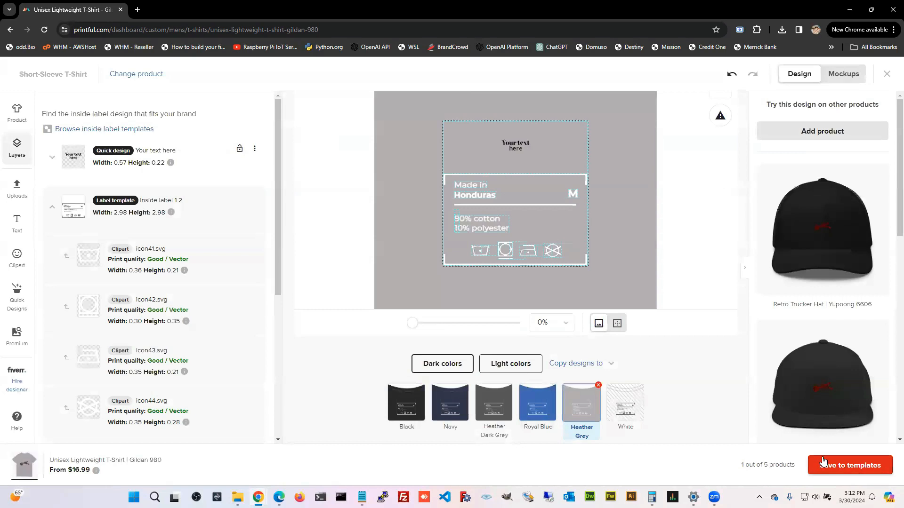
click(855, 466)
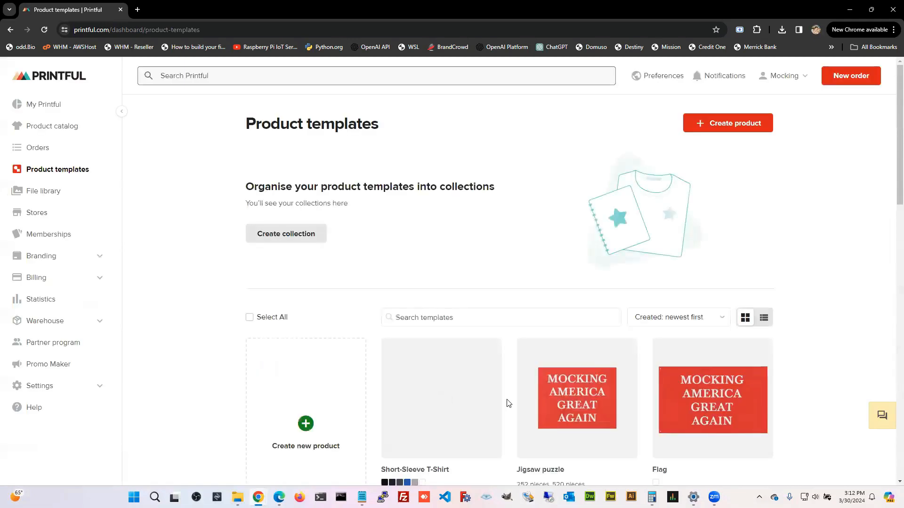
Start adding the Short-Sleeve T-Shirt template to the store with all colors and sizes, and choose basic mockups
mouse_move(537, 410)
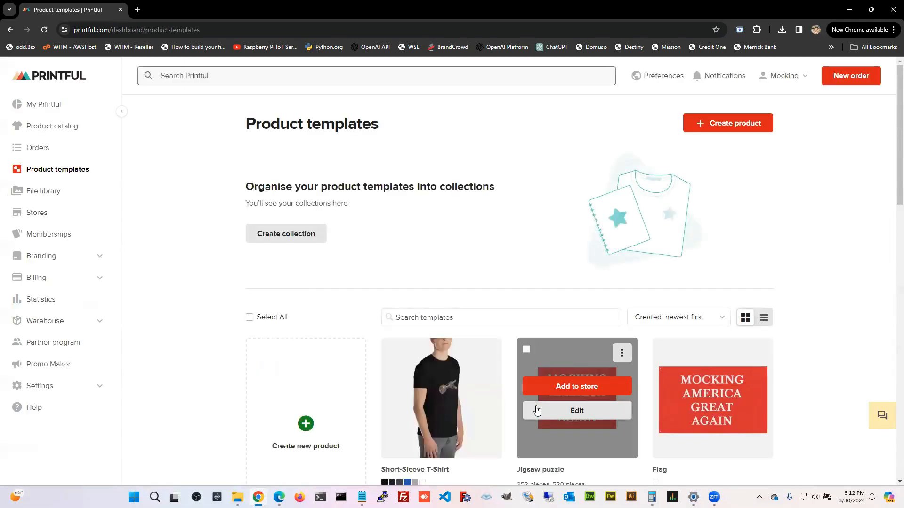
scroll(537, 410, down, 4)
mouse_move(451, 200)
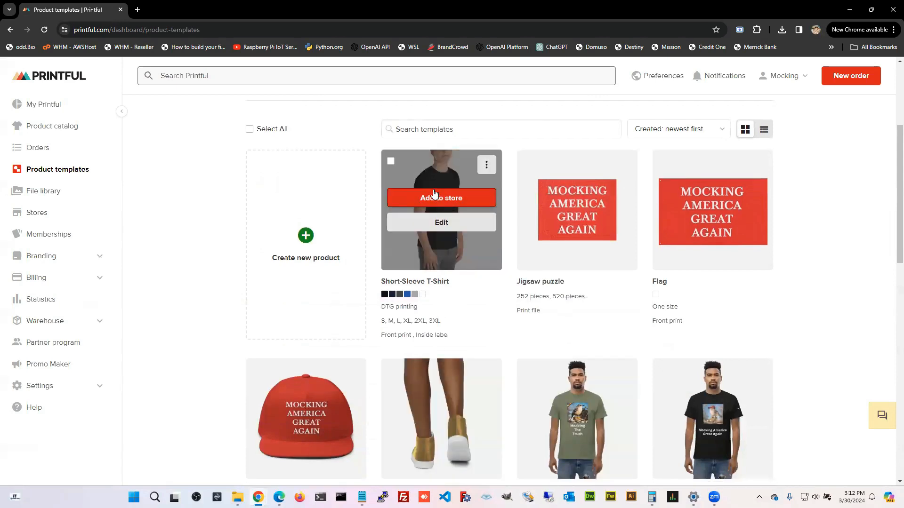
click(441, 198)
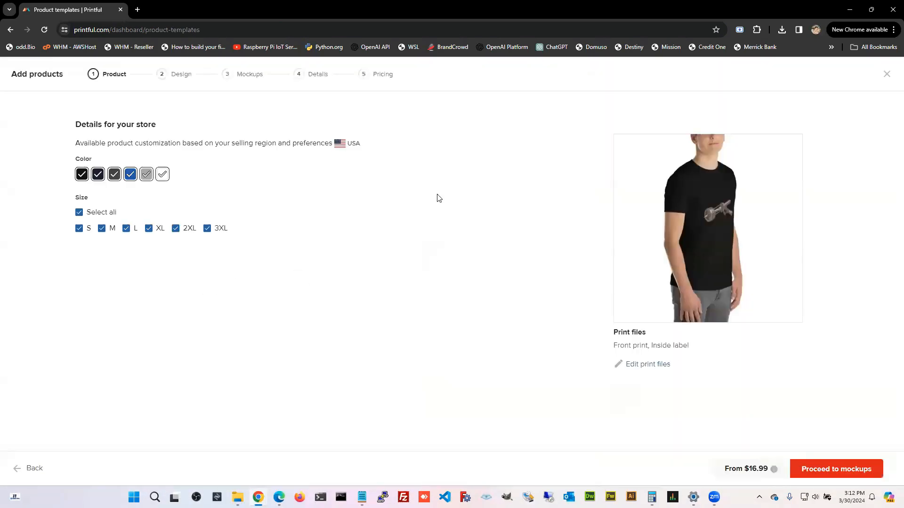
click(834, 471)
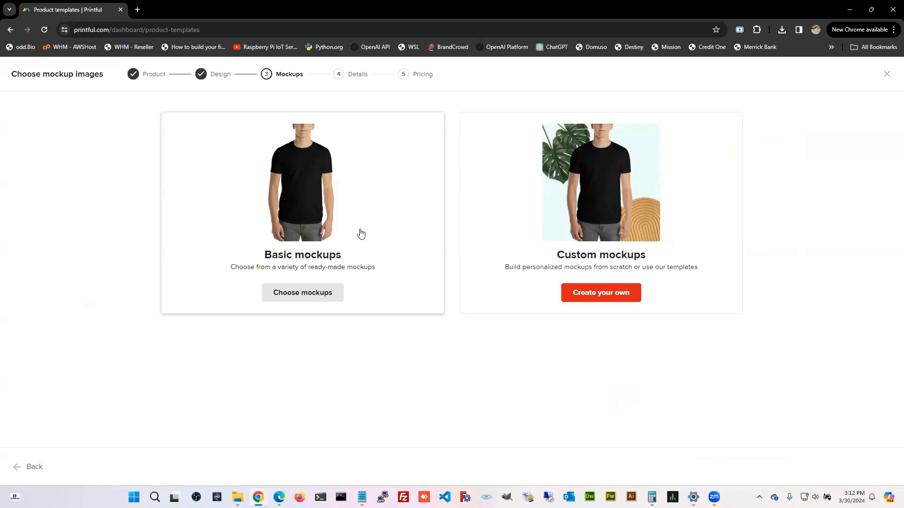
click(300, 293)
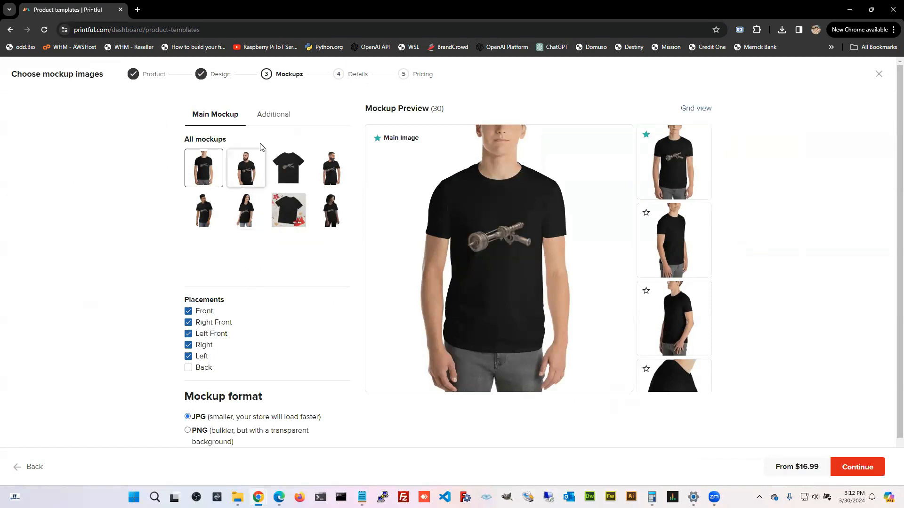
Preview the different model, flat and holiday-themed styles for the main mockup
click(253, 174)
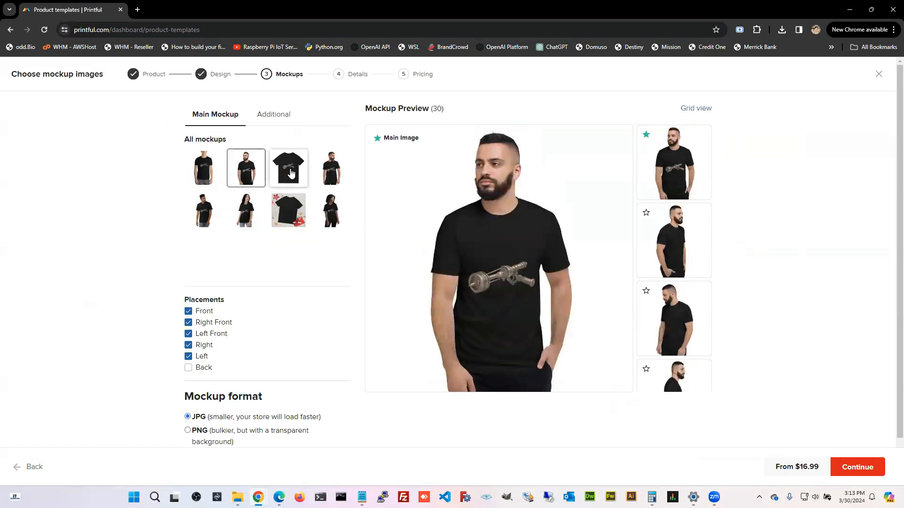
click(291, 173)
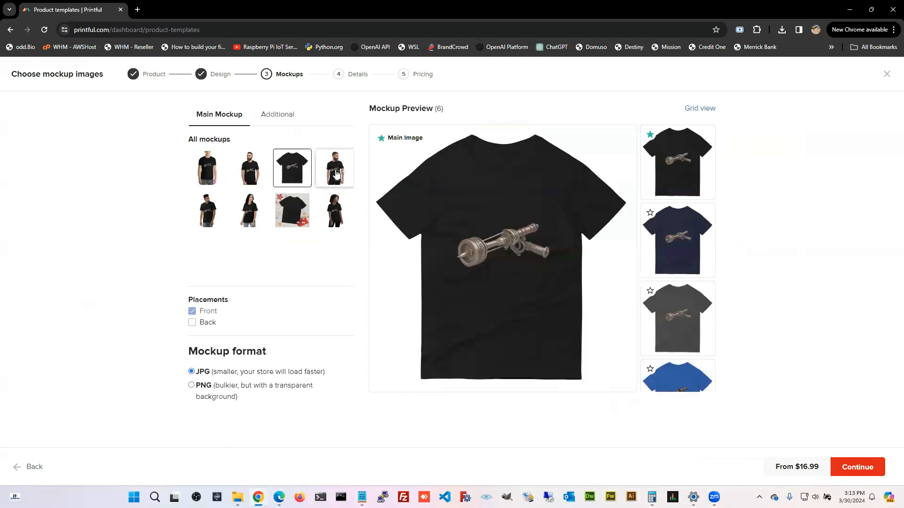
click(336, 175)
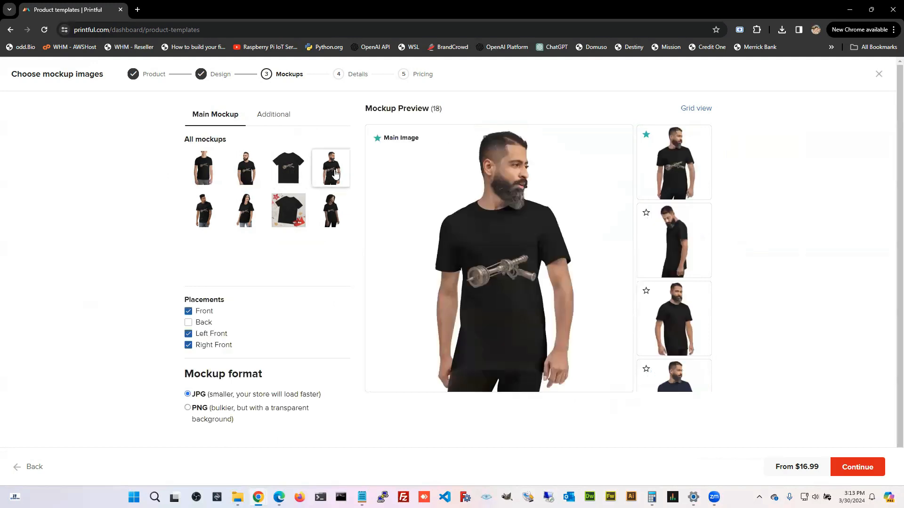
click(202, 221)
click(245, 215)
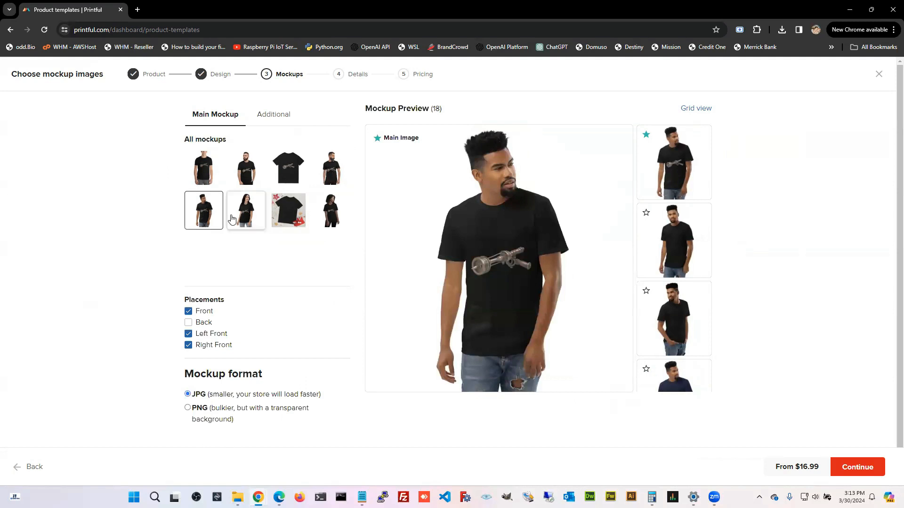
click(287, 211)
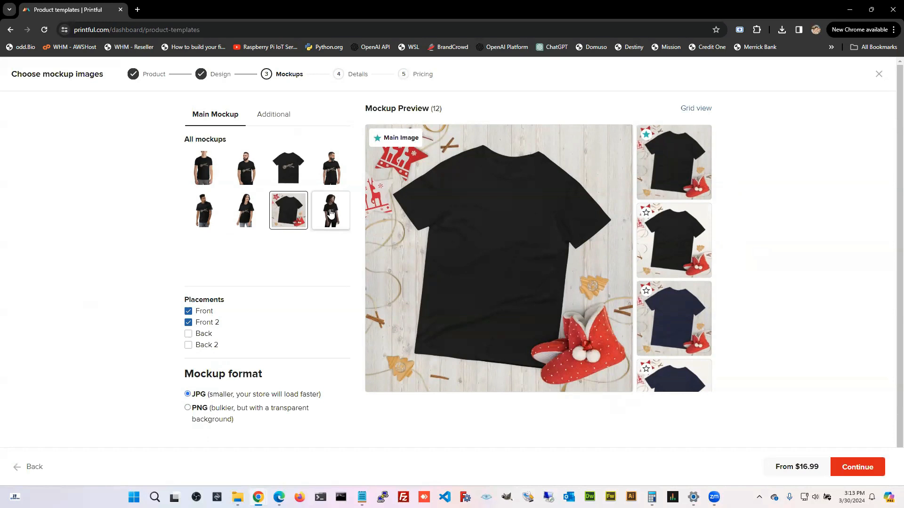
click(331, 214)
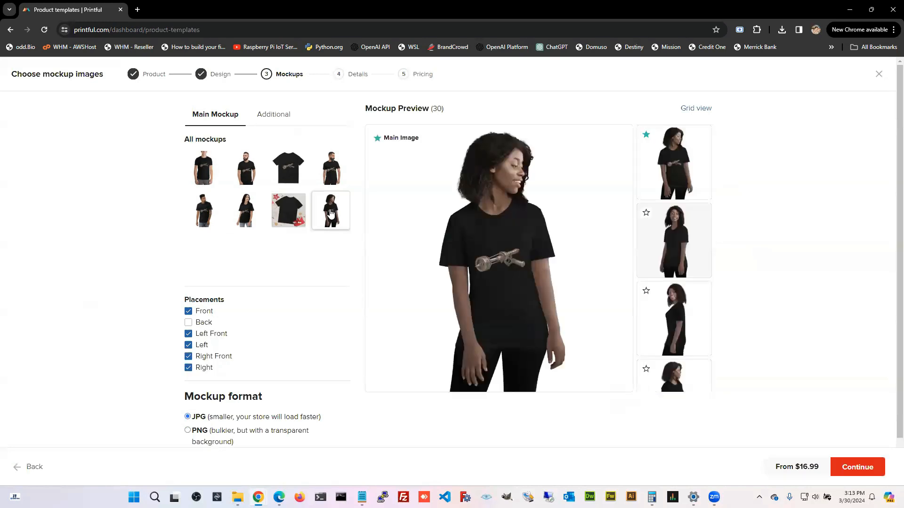
Choose the plain flat T-shirt as the main mockup and include the Back placement
click(288, 169)
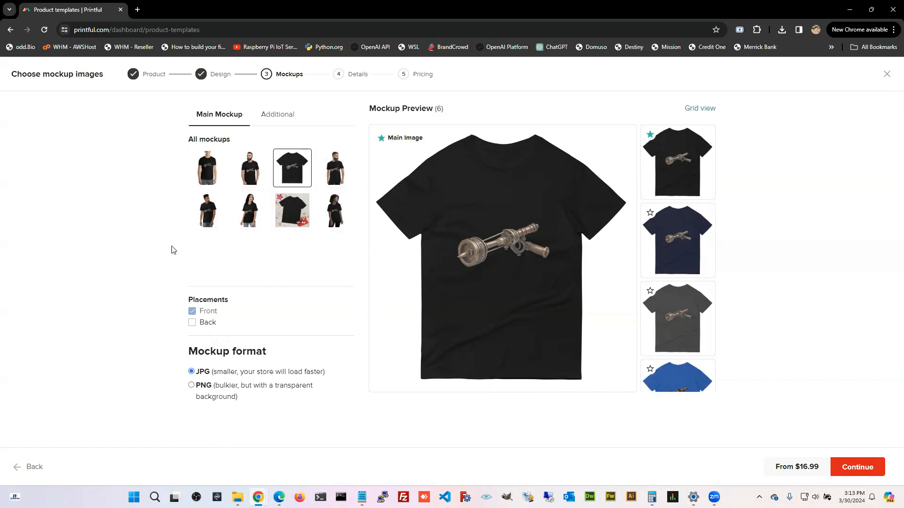
click(192, 323)
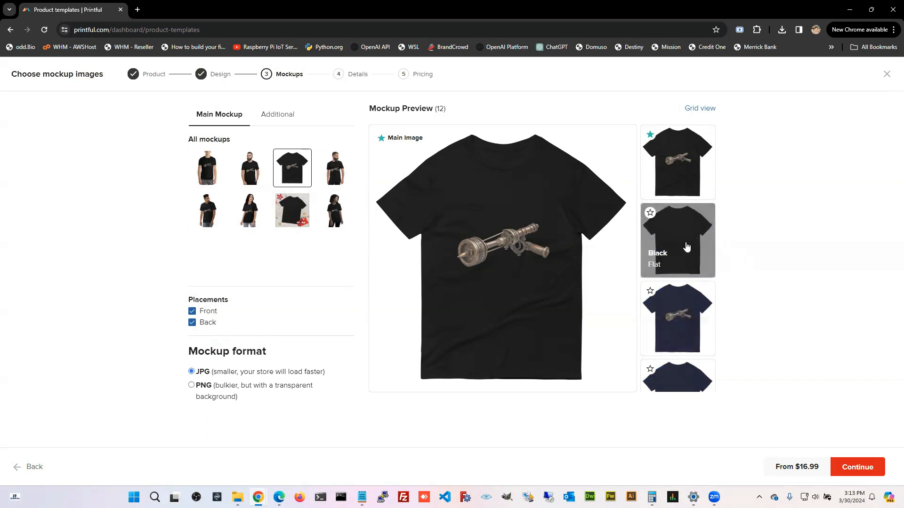
Exclude the Back placement from the mockups and check the remaining shirt colors in grid view
click(192, 323)
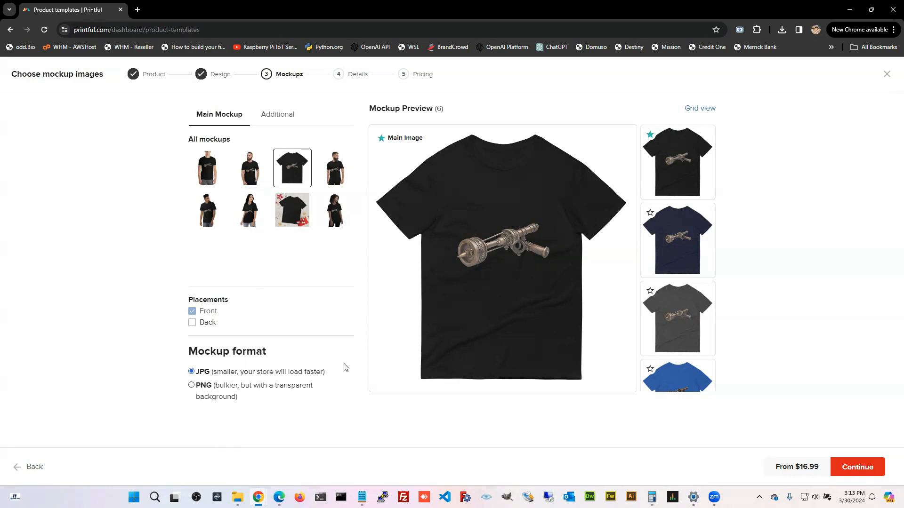
click(700, 109)
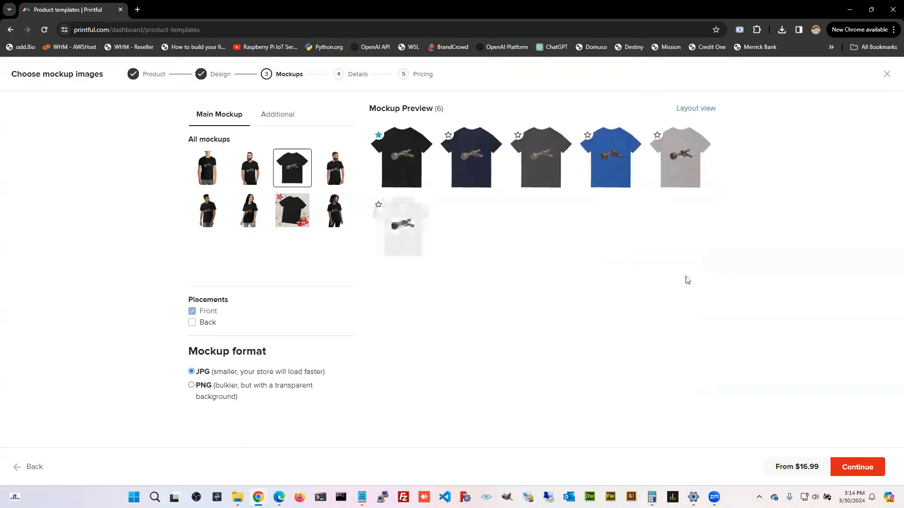
click(695, 109)
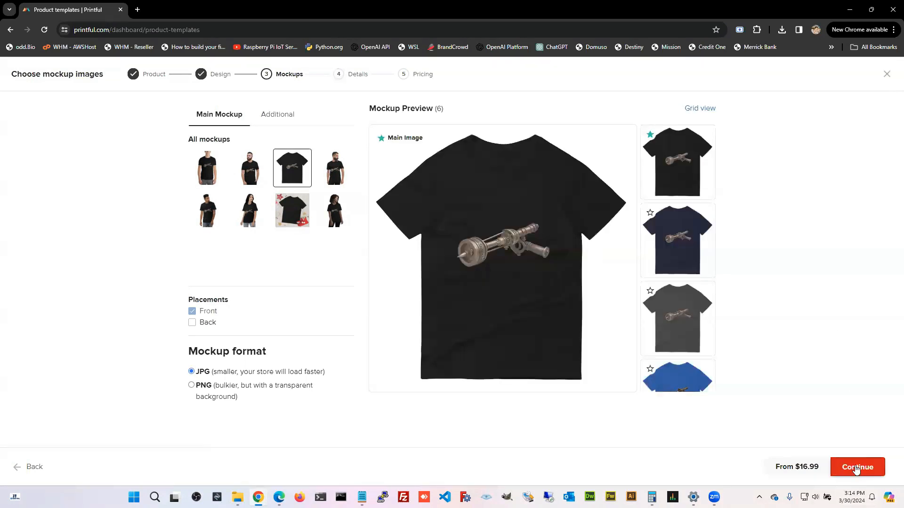
Look through the additional mockups, keep only the main flat mockup, and continue to the product details
click(283, 121)
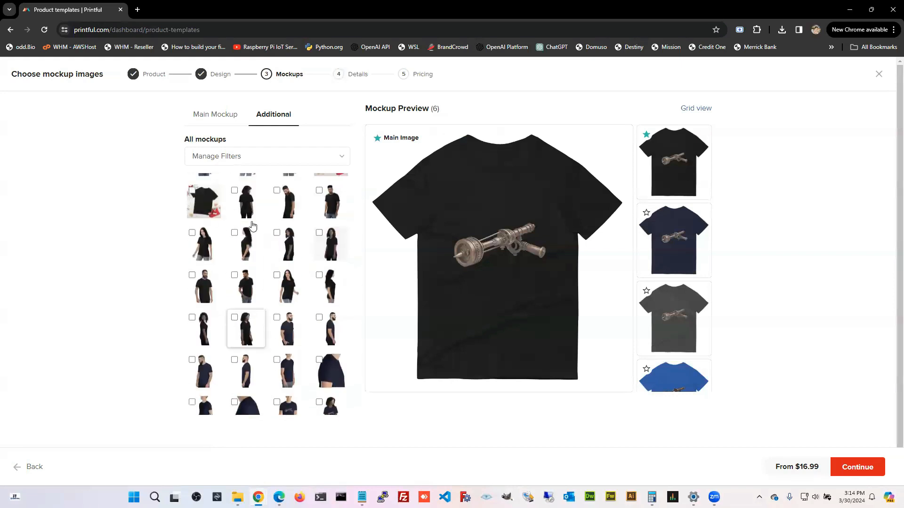
click(287, 157)
click(293, 136)
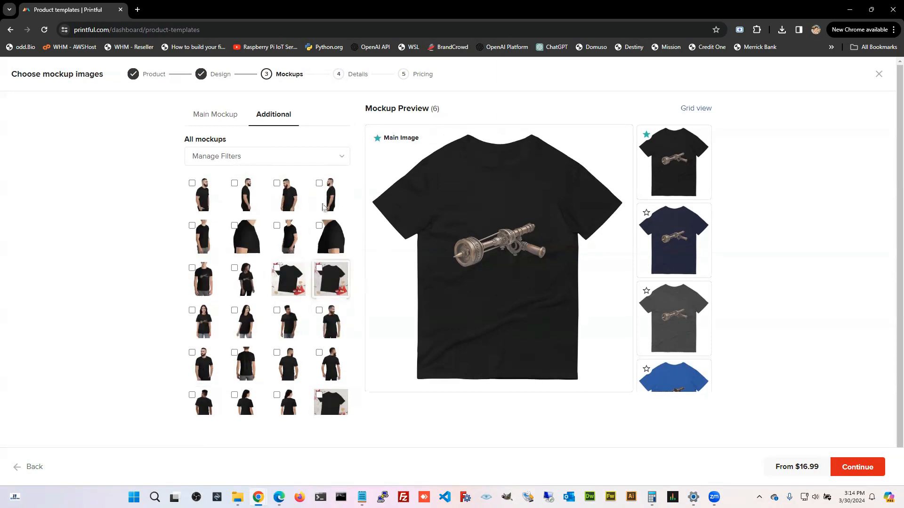
click(213, 115)
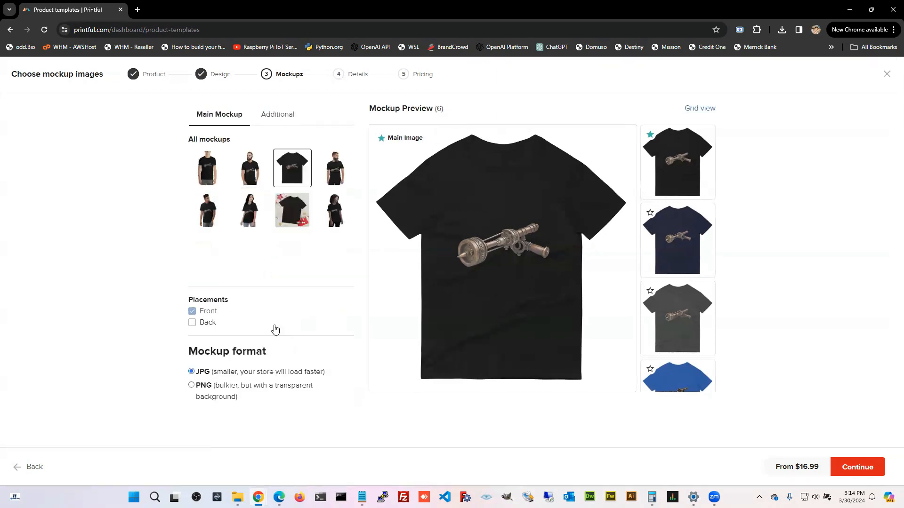
click(859, 472)
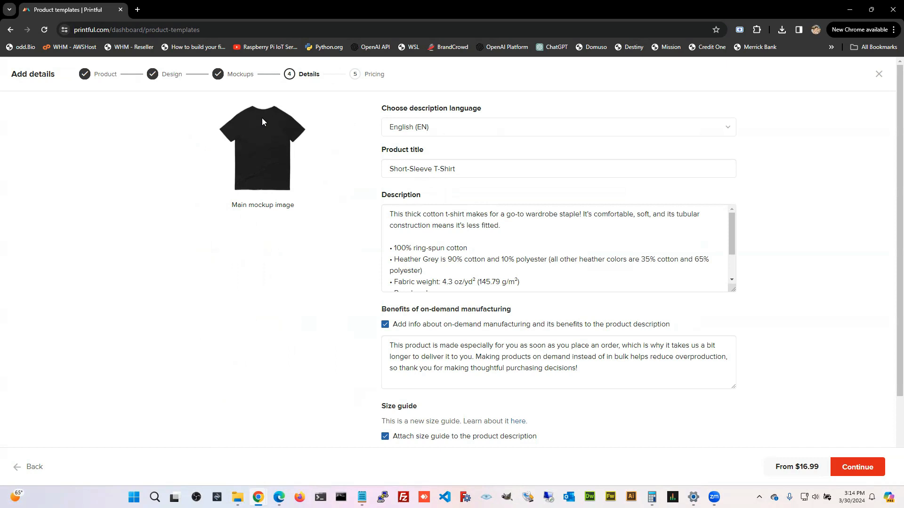
Add "Steampunk Gun -" in front of the product title
click(391, 167)
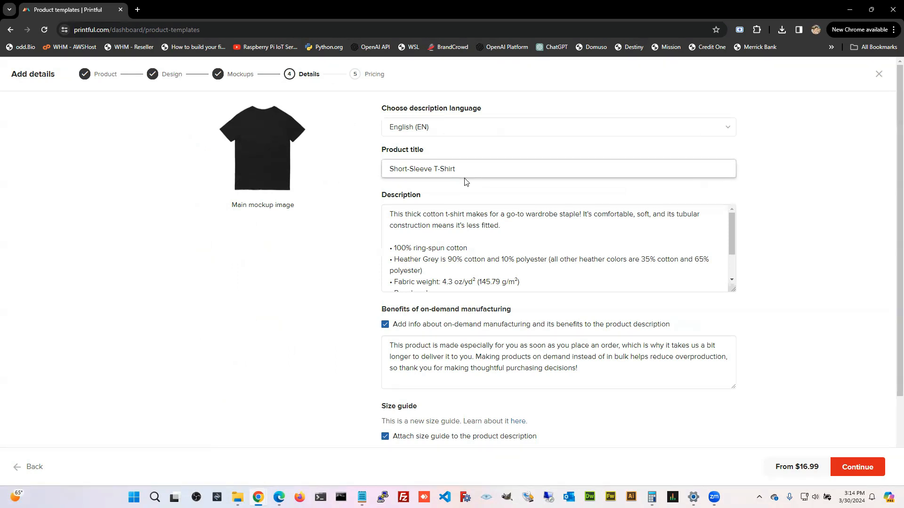
text(Steampunk )
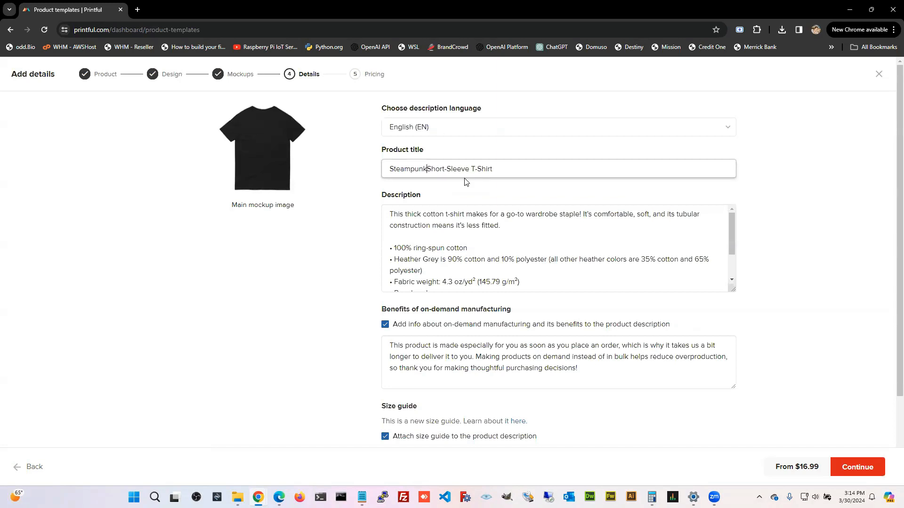
text(Gun -)
Shorten the product title to "Steampunk Gun T-Shirt" by removing the dash and "Short-Sleeve"
drag(390, 169, 445, 170)
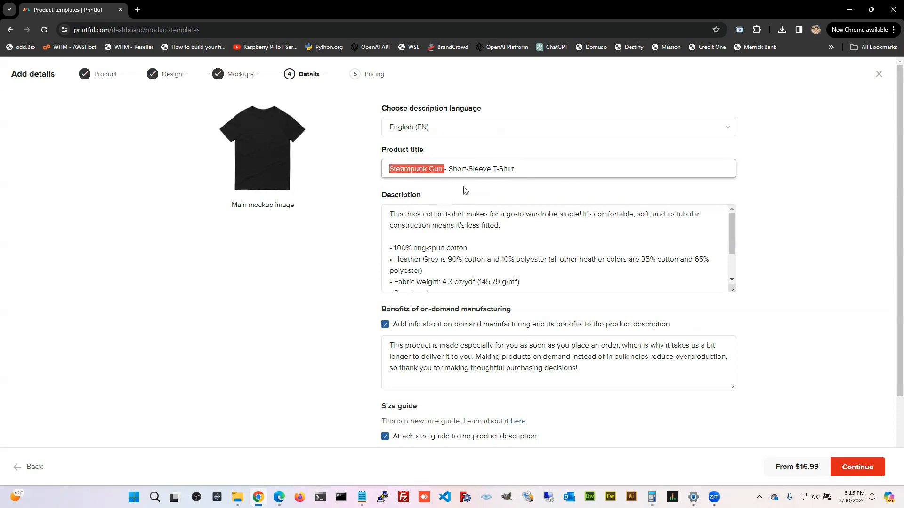
drag(450, 169, 514, 172)
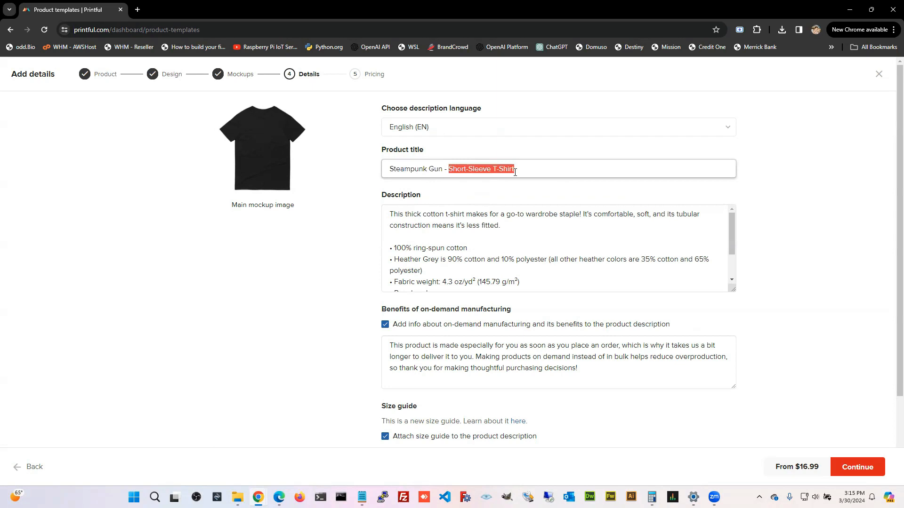
drag(389, 169, 544, 171)
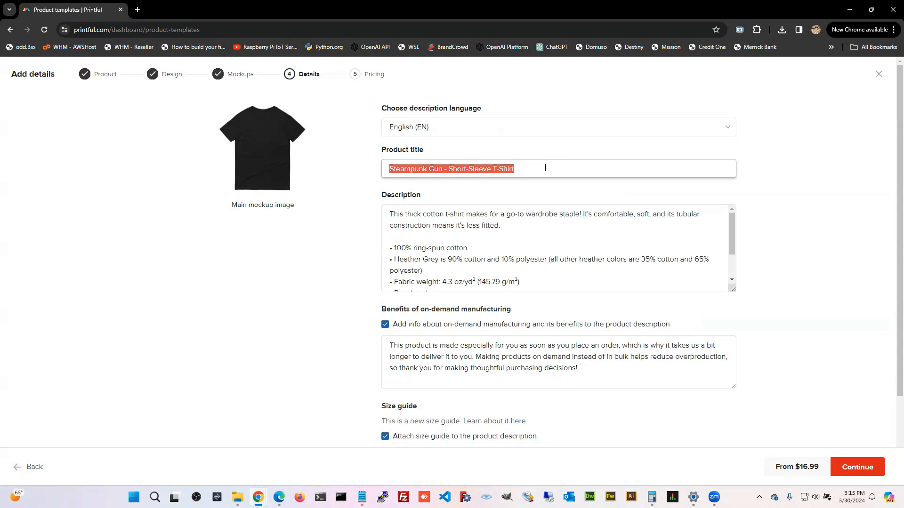
click(449, 169)
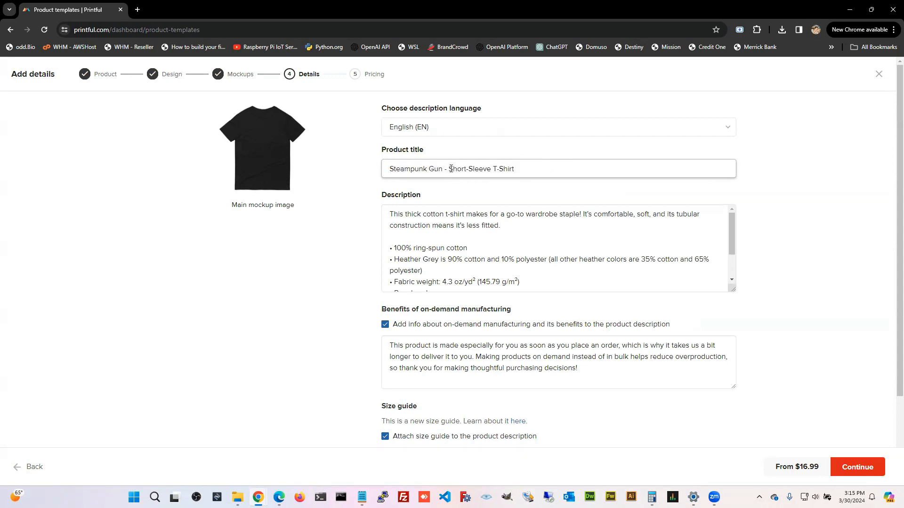
drag(451, 168, 492, 169)
key(BackSpace)
key(BackSpace)
key(BackSpace)
key(BackSpace)
Review the wording of the product title and the opening paragraph of the default description
drag(388, 168, 446, 168)
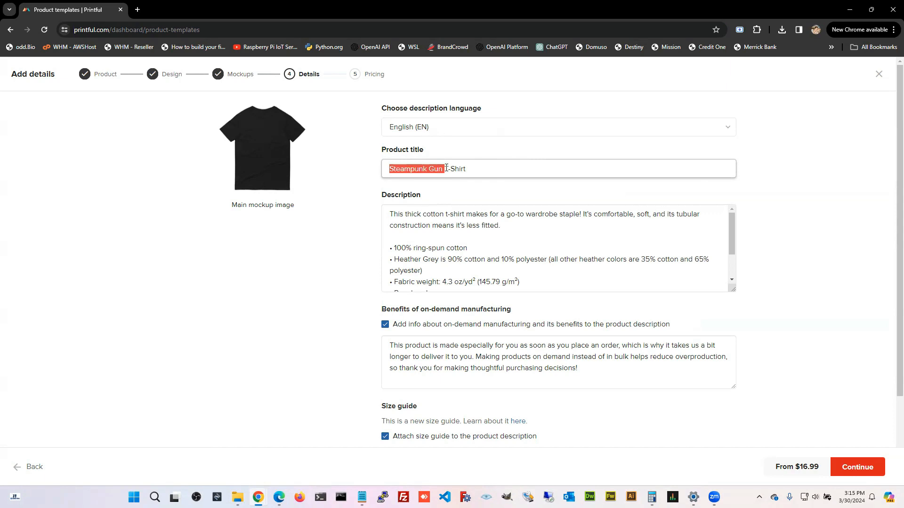
click(446, 168)
shift+click(473, 169)
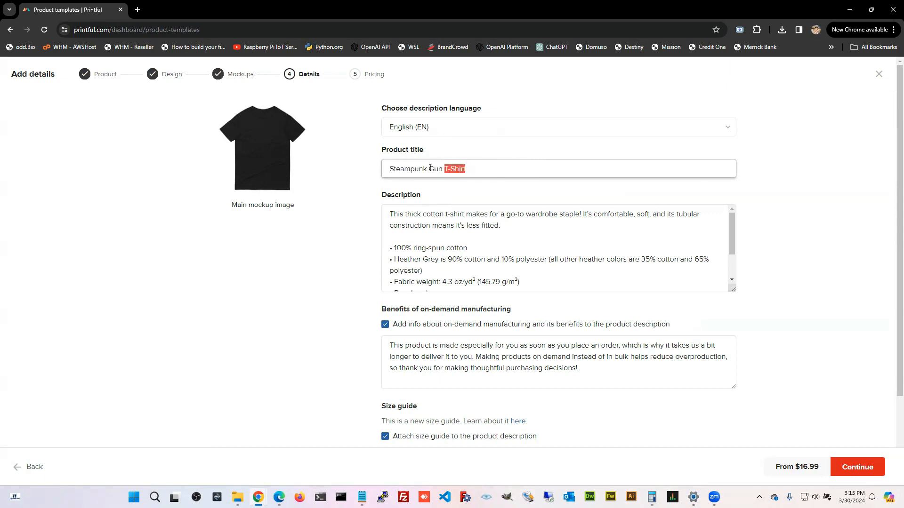
drag(388, 169, 487, 166)
click(531, 235)
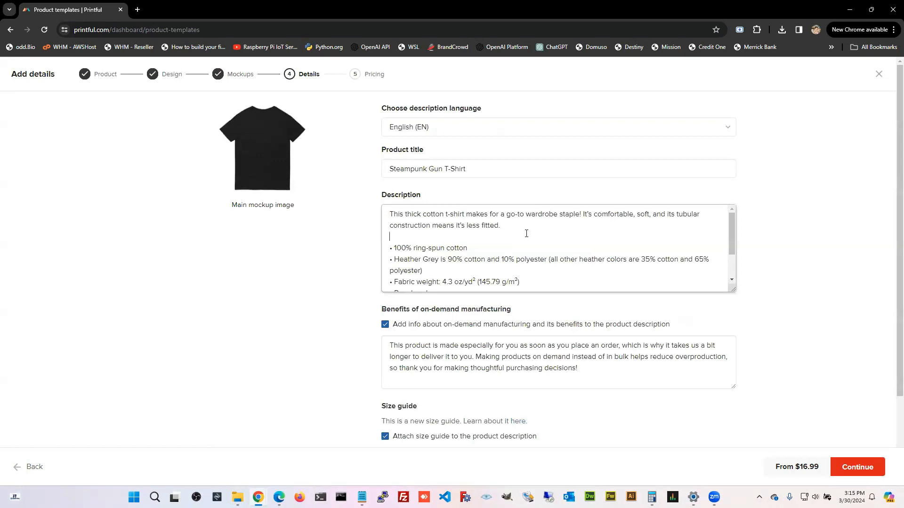
scroll(461, 230, down, 1)
scroll(486, 242, up, 1)
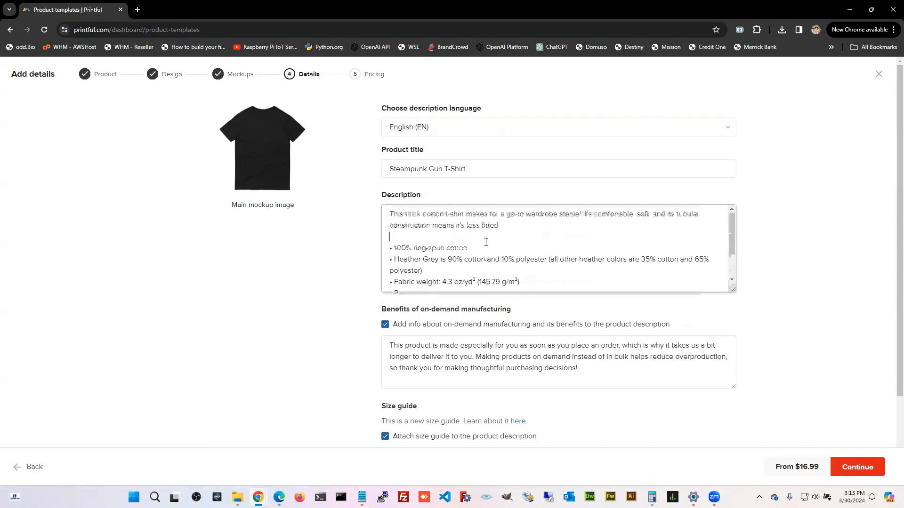
click(478, 235)
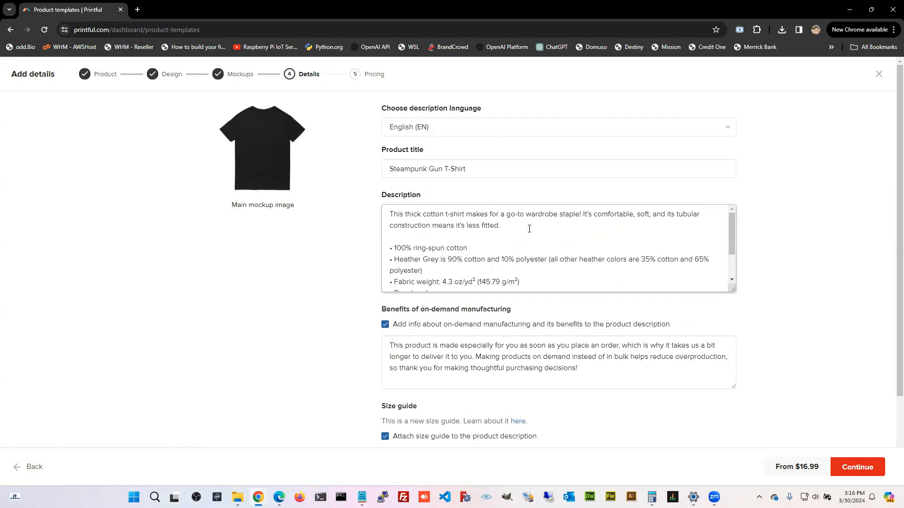
drag(484, 169, 317, 166)
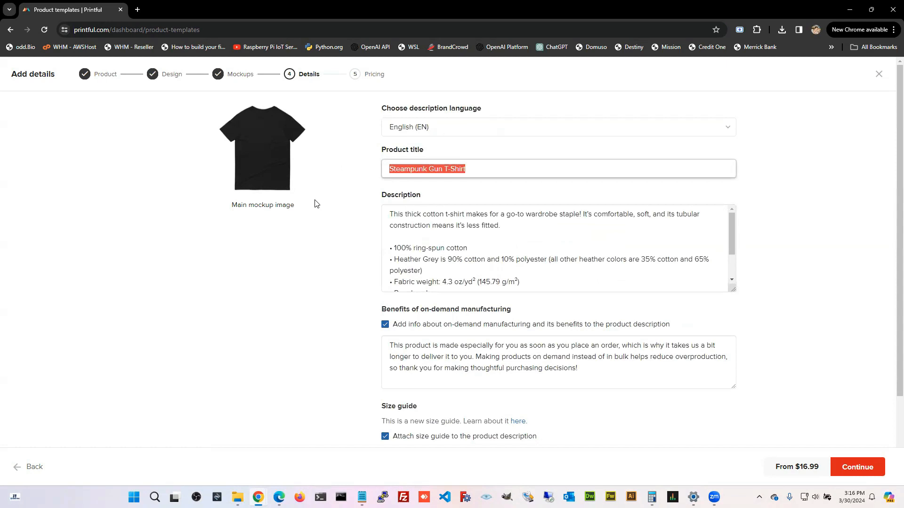
drag(502, 225, 365, 217)
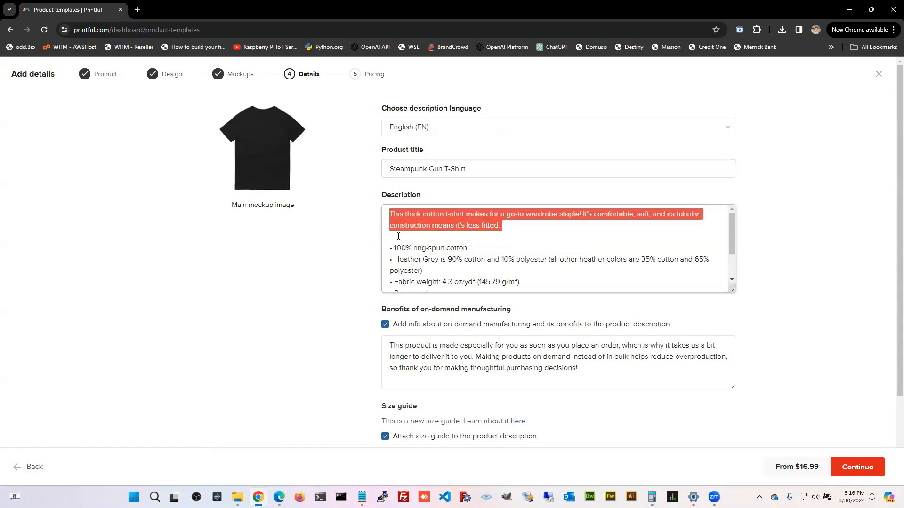
click(390, 215)
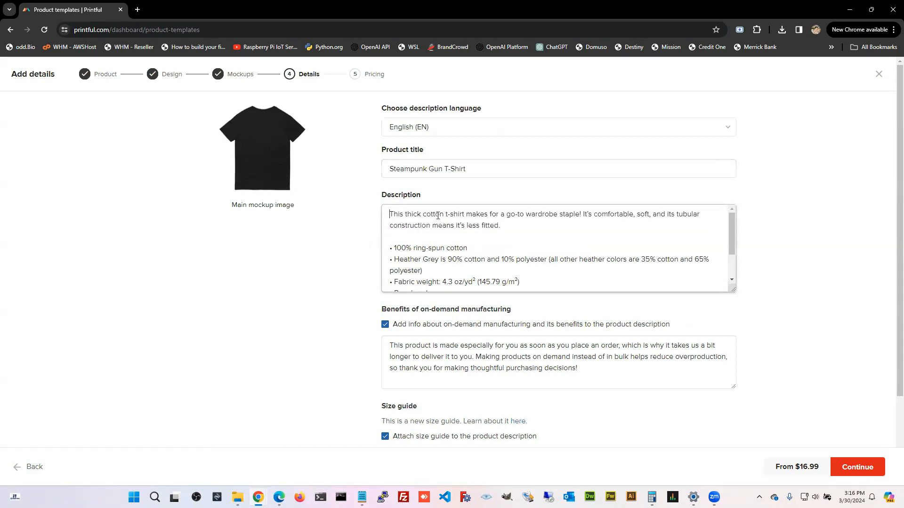
key(Return)
key(Return)
text(ha ah a)
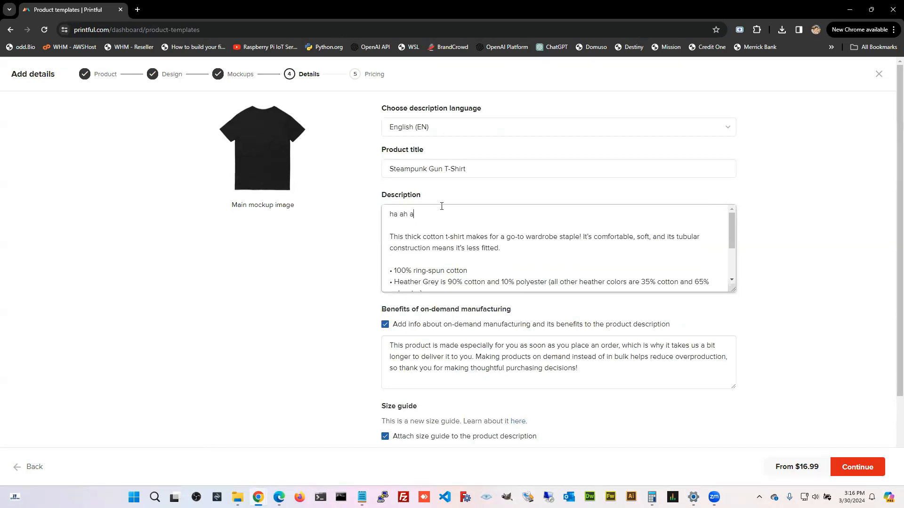
key(Left)
key(Left)
key(Left)
key(Left)
key(Delete)
key(Right)
key(Delete)
drag(408, 215, 380, 217)
key(Delete)
key(Delete)
key(Delete)
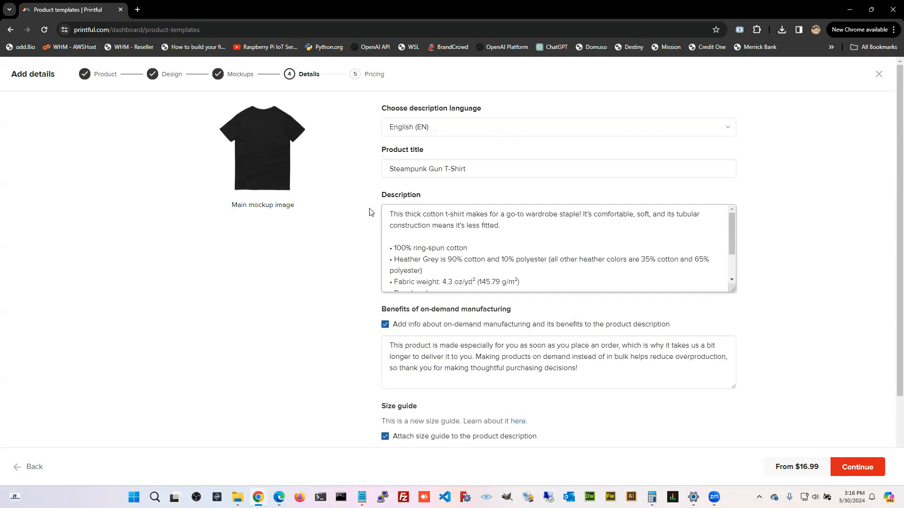
Read the rest of the description, the on-demand manufacturing text, and the size guide, visibility and category settings
scroll(479, 253, down, 1)
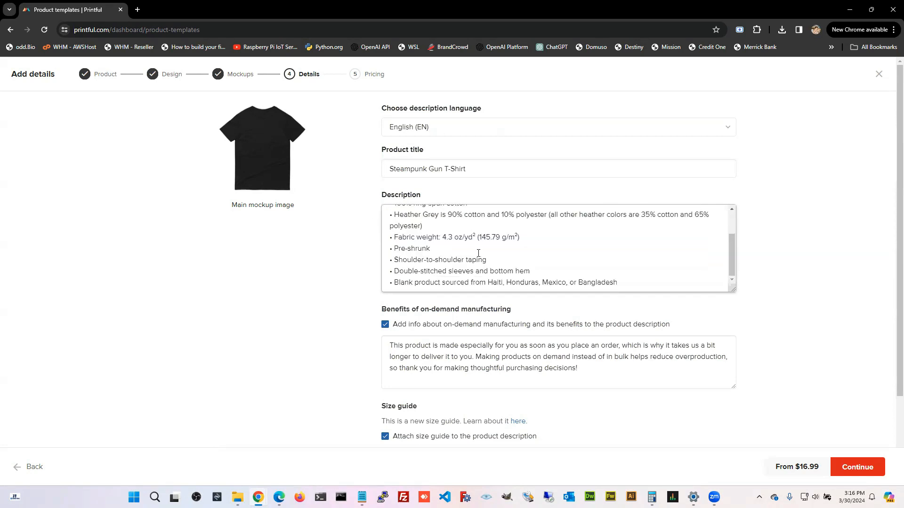
scroll(451, 252, down, 1)
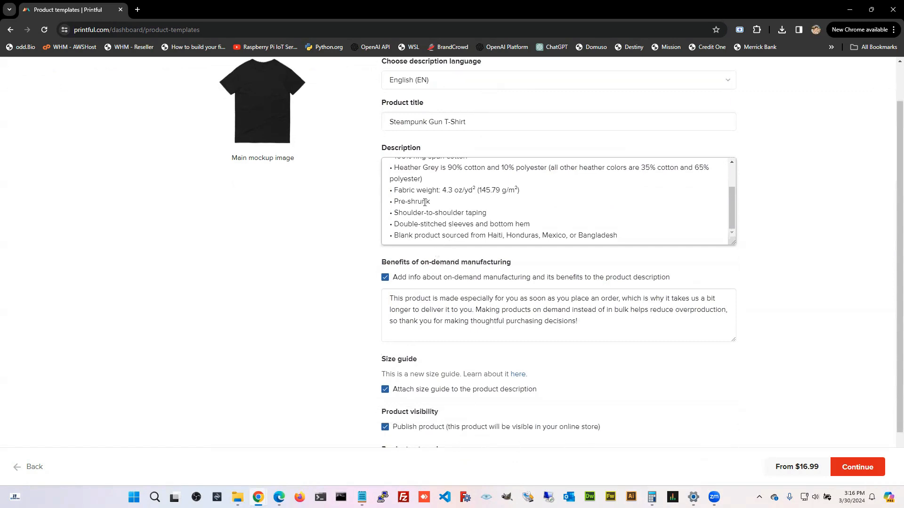
scroll(425, 203, up, 2)
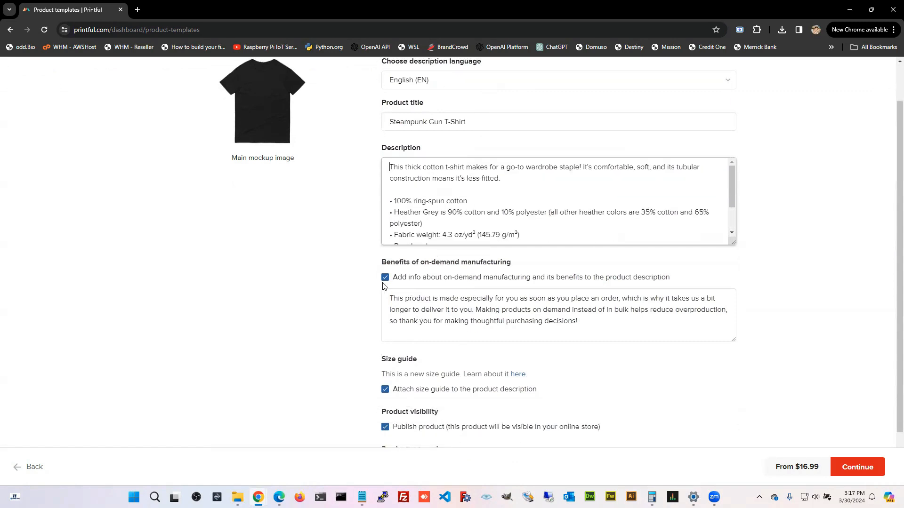
drag(589, 318, 374, 301)
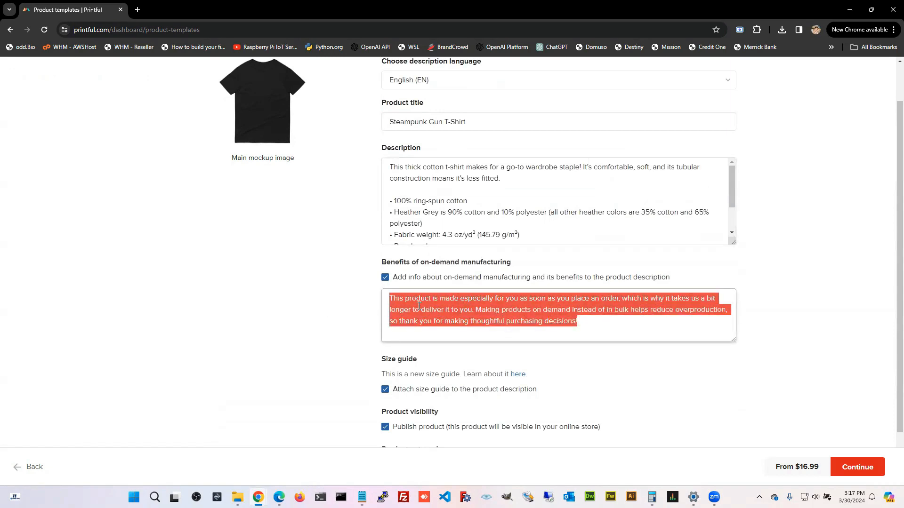
double_click(448, 309)
click(526, 305)
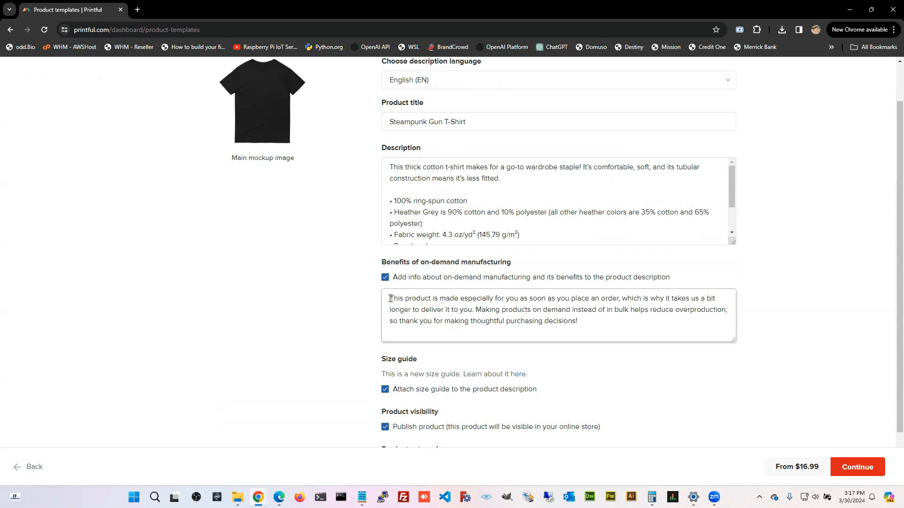
drag(585, 322, 358, 295)
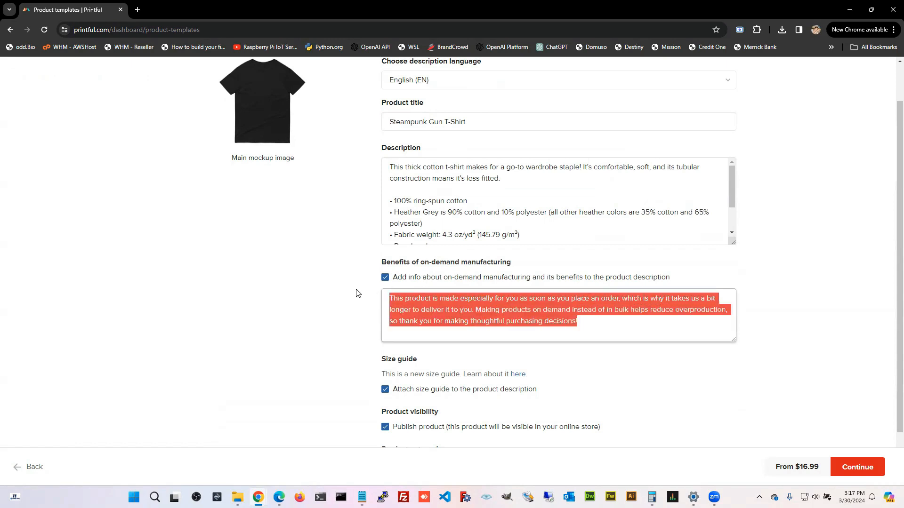
click(351, 301)
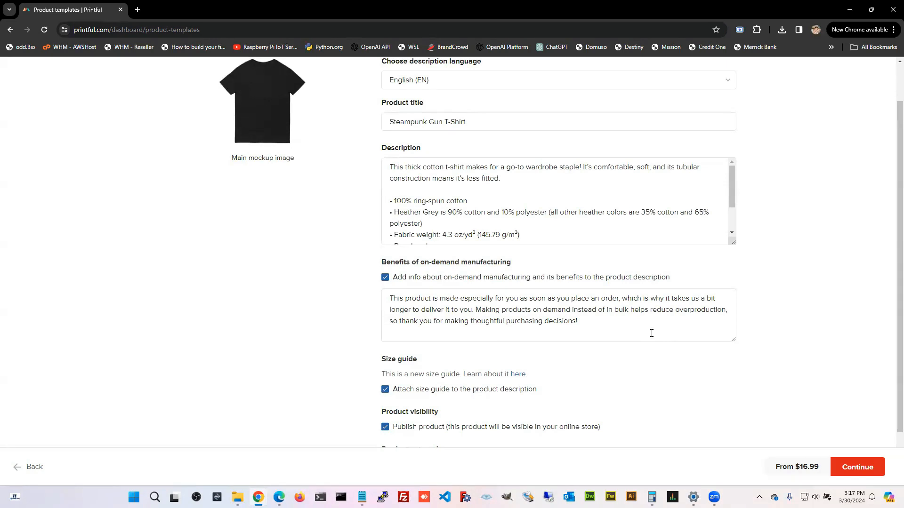
scroll(651, 333, down, 1)
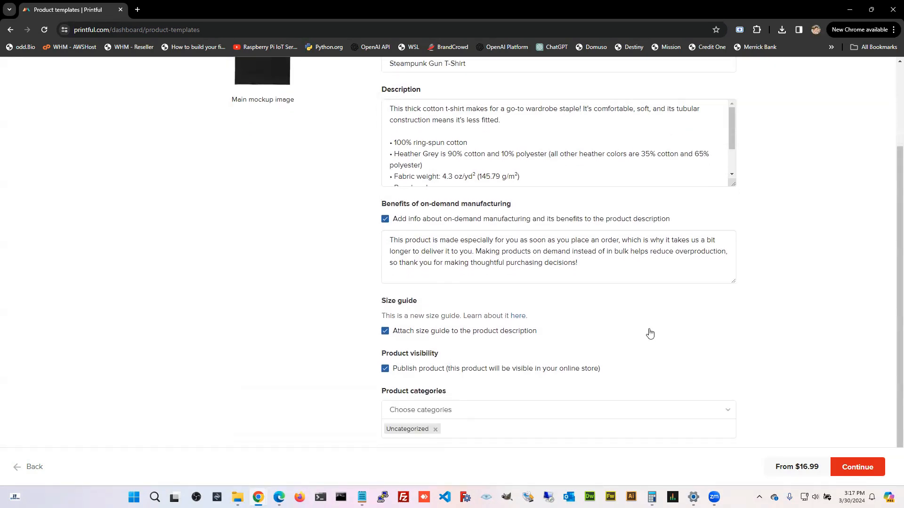
Clear the Uncategorized and Unisex T-Shirts categories from the product and maximize the browser window
triple_click(429, 141)
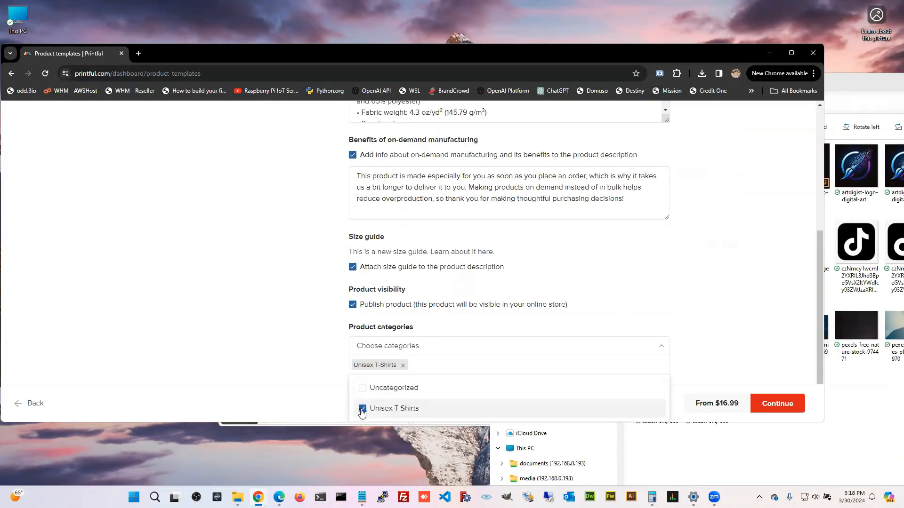
click(362, 409)
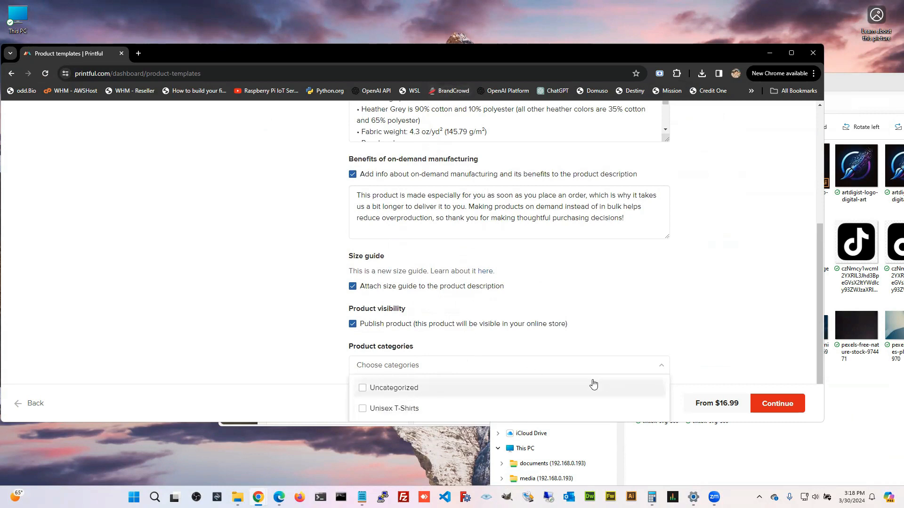
click(647, 333)
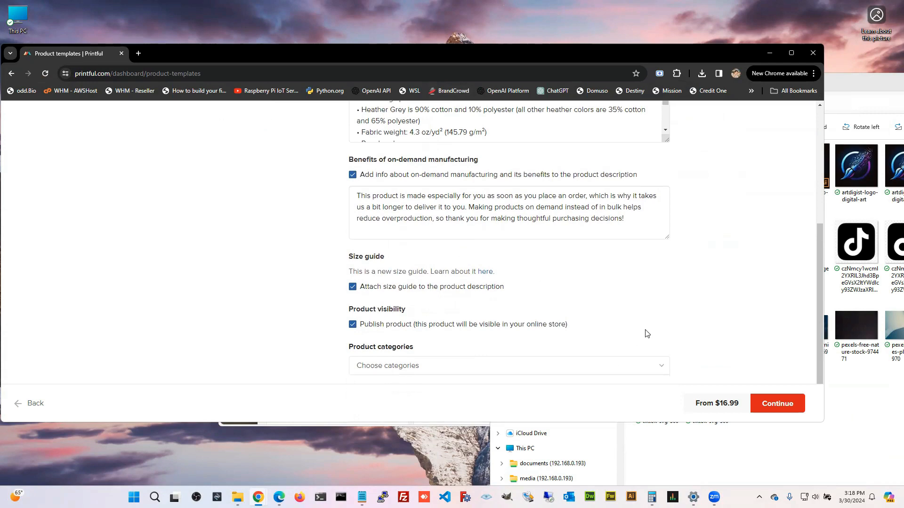
click(791, 53)
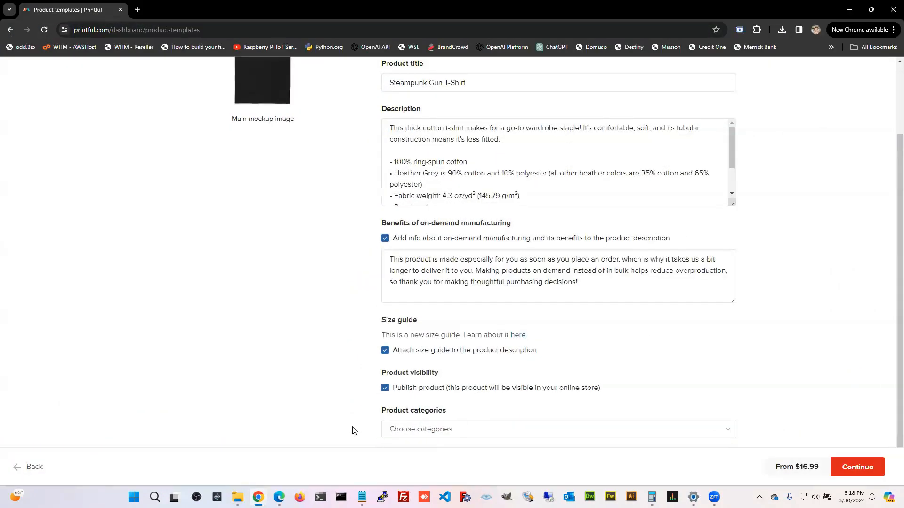
Continue to the product pricing stage and increase the retail price of all variants by 15 dollars
click(855, 471)
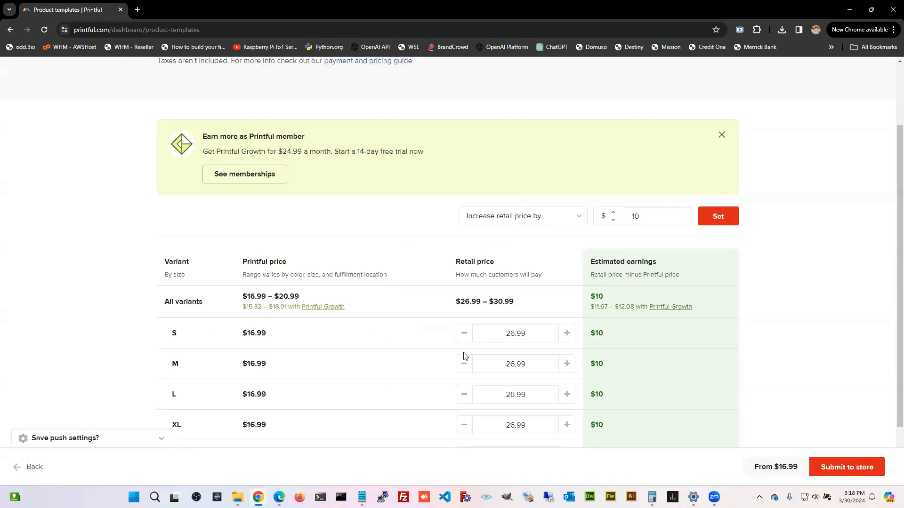
scroll(476, 334, down, 1)
scroll(476, 337, up, 2)
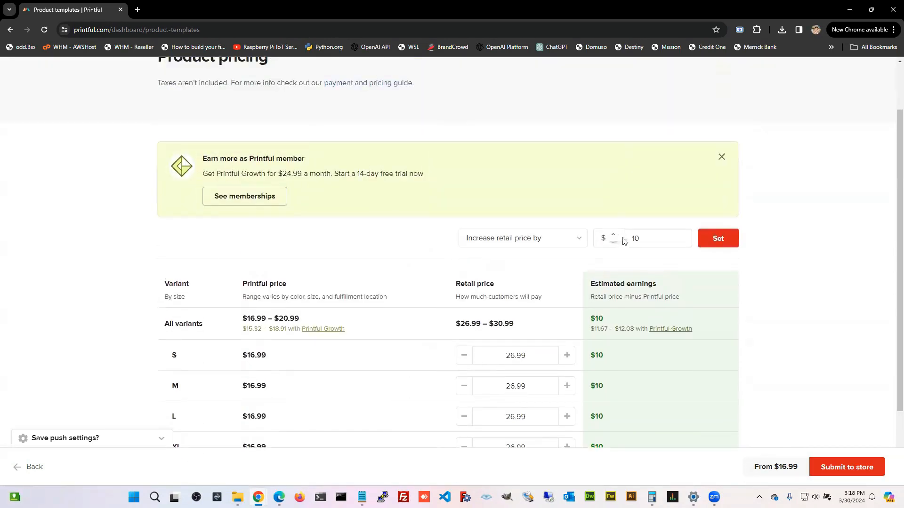
double_click(640, 238)
text(15)
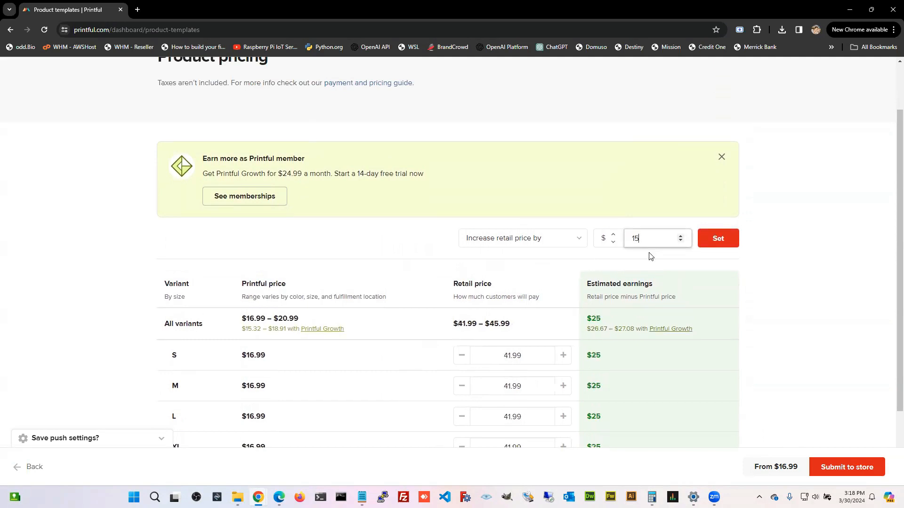
scroll(662, 290, down, 2)
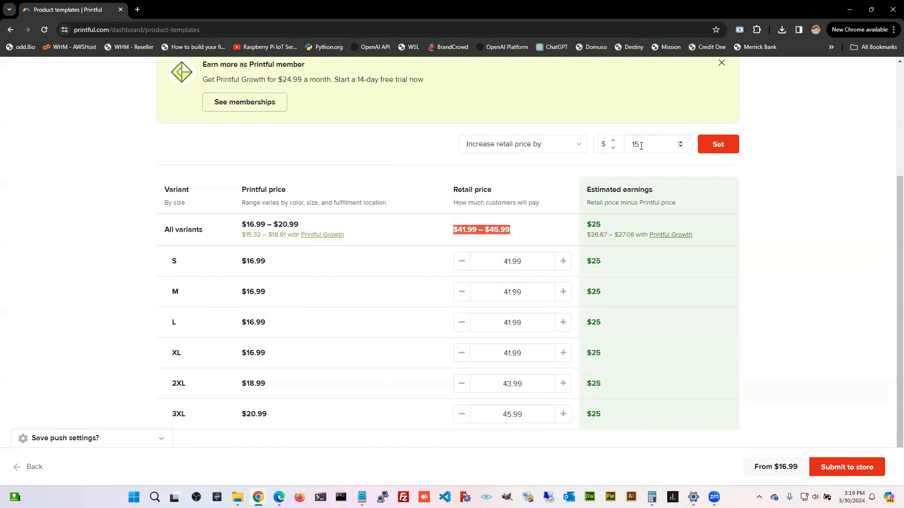
Lower the size S retail price to 19.50 and bring it back up to 22.50
click(464, 264)
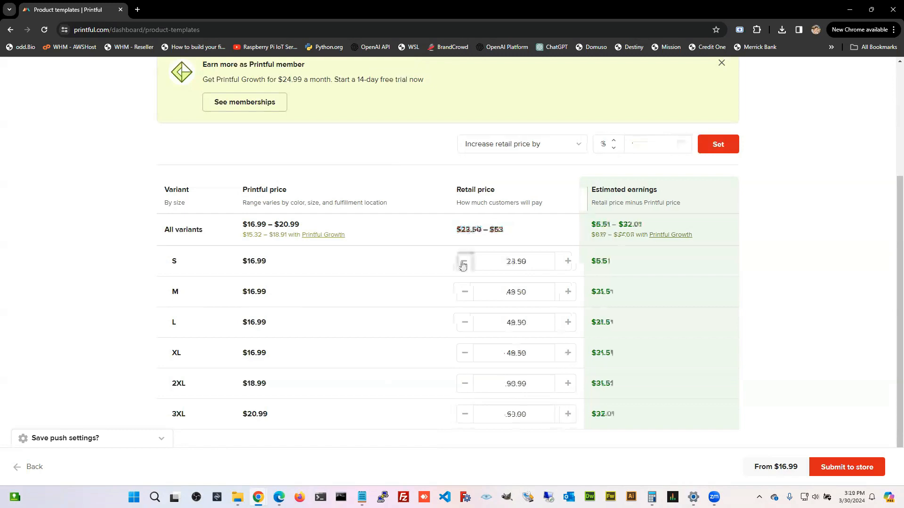
click(464, 263)
click(465, 264)
click(464, 263)
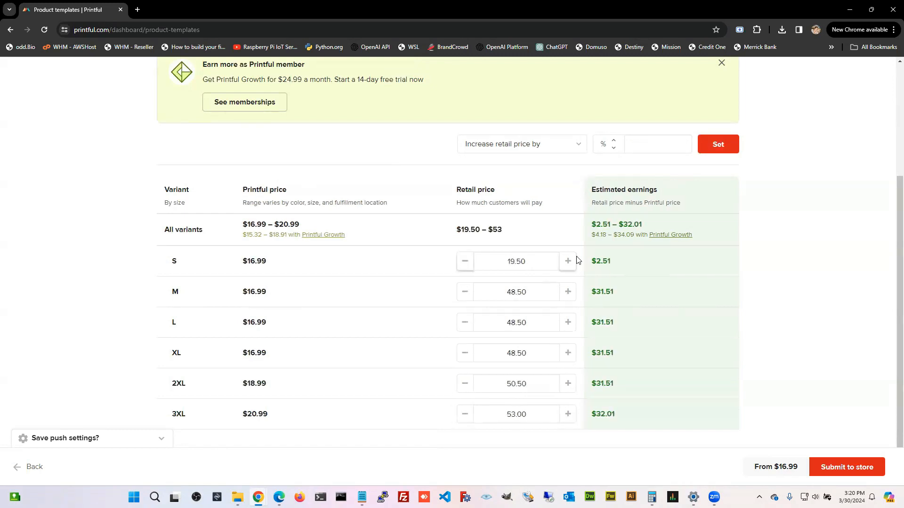
click(569, 261)
click(569, 262)
click(569, 262)
click(569, 261)
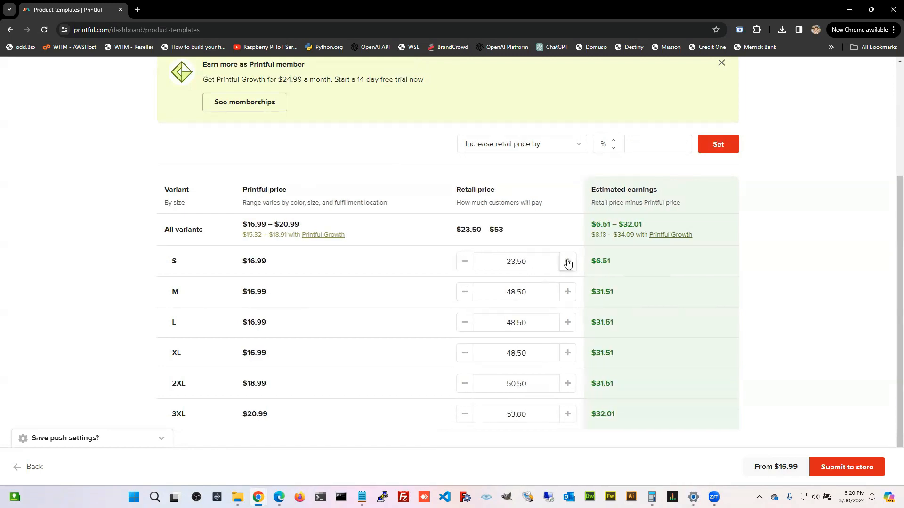
click(465, 262)
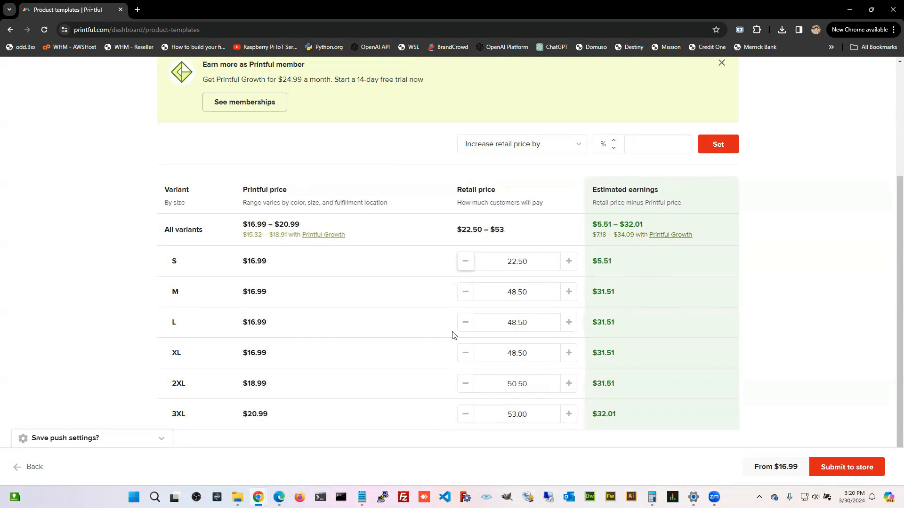
Compare the size S retail price with its Printful price and set the retail price to 25.00
click(527, 268)
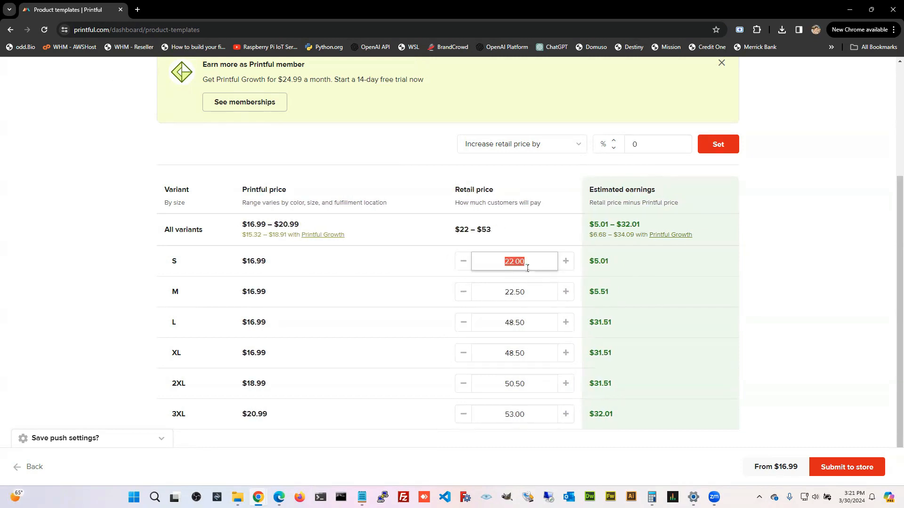
click(540, 250)
drag(269, 262, 233, 261)
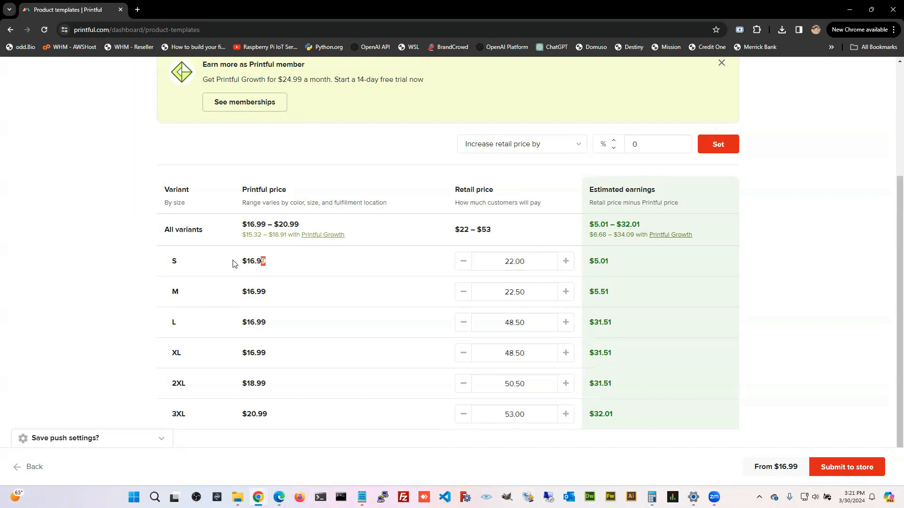
click(332, 262)
click(568, 262)
click(567, 261)
click(567, 262)
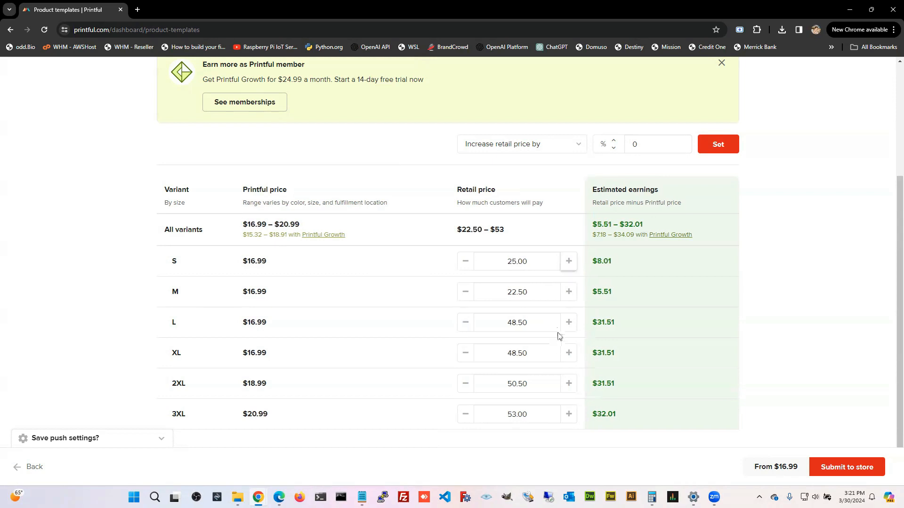
Examine the size S estimated earnings, the Printful Growth membership offer, and the member and 3XL Printful prices
drag(594, 261, 618, 261)
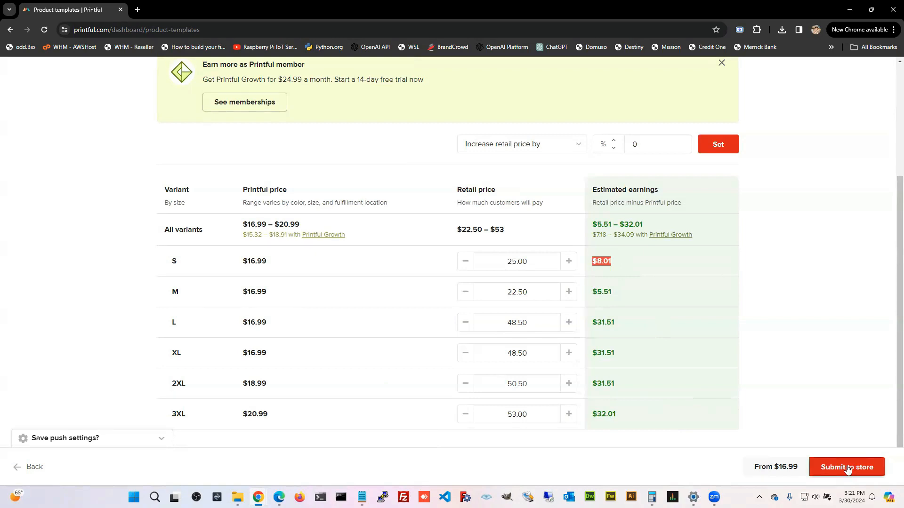
scroll(281, 132, up, 3)
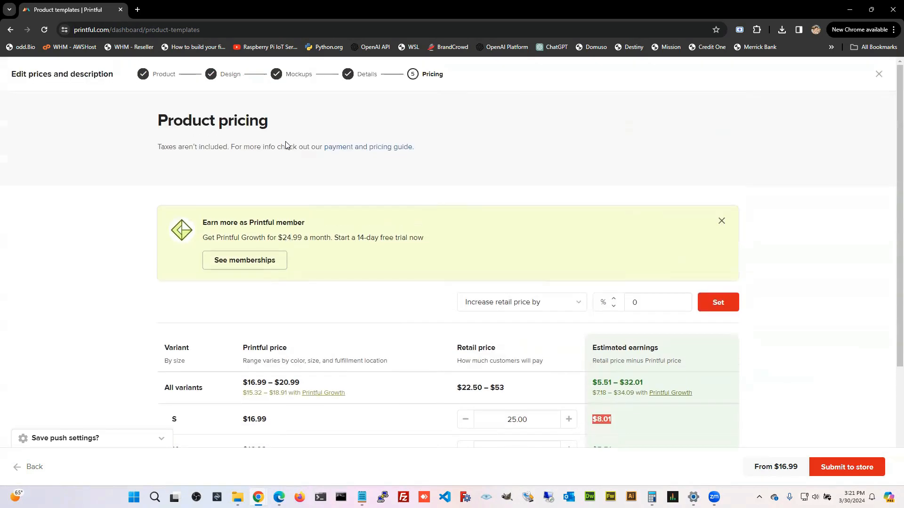
scroll(287, 144, down, 1)
drag(435, 192, 198, 195)
click(389, 190)
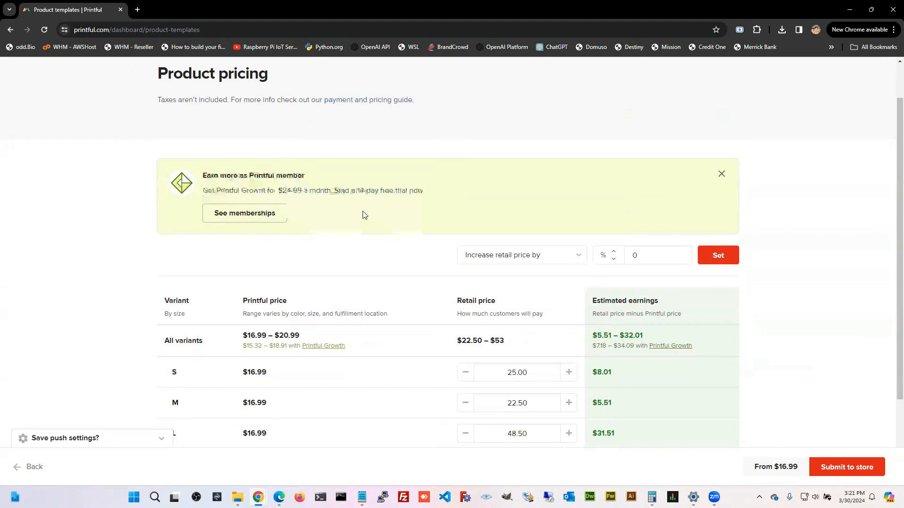
drag(283, 189, 300, 190)
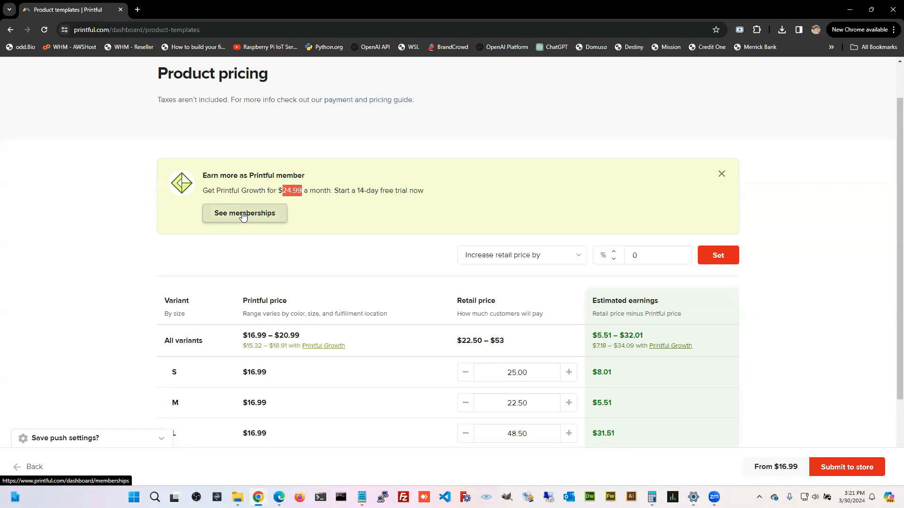
scroll(438, 235, down, 2)
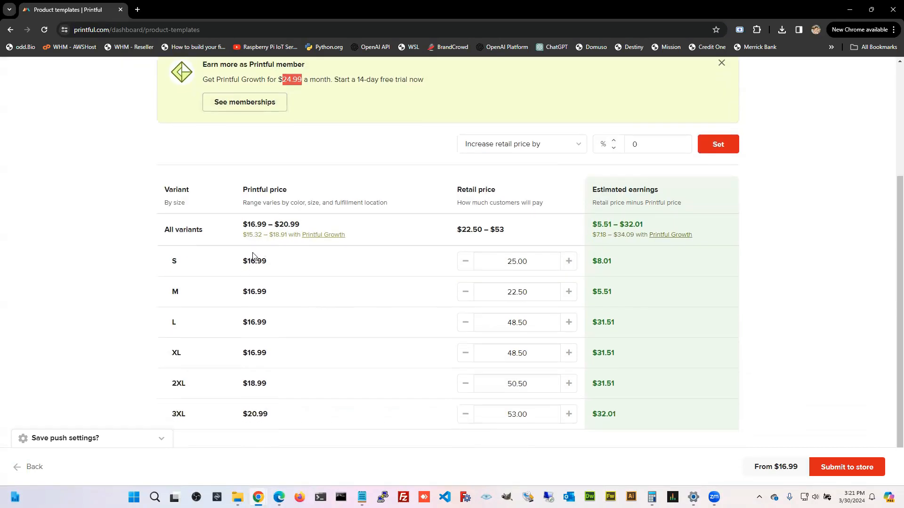
drag(247, 235, 261, 235)
click(277, 234)
drag(236, 418, 282, 418)
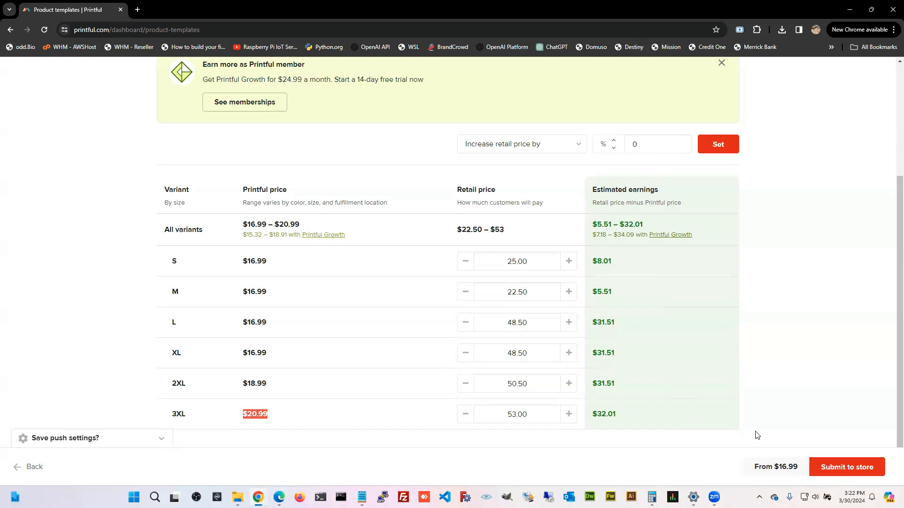
Submit the product to the store and open the mockingthetruth.com WordPress admin in a new browser tab
click(840, 468)
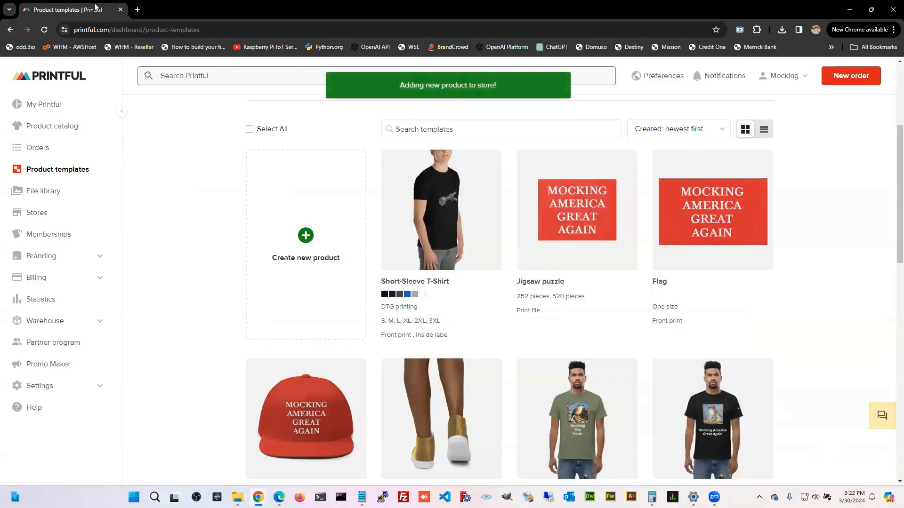
click(138, 9)
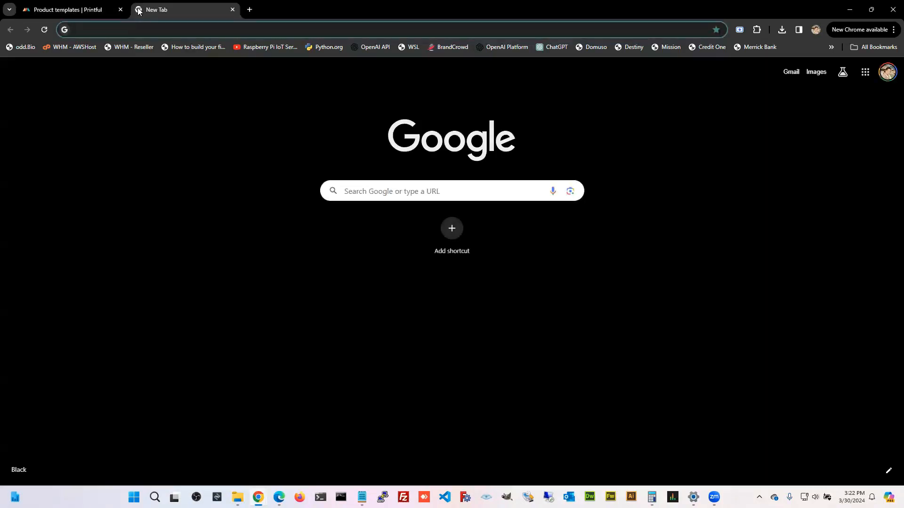
text(mocking)
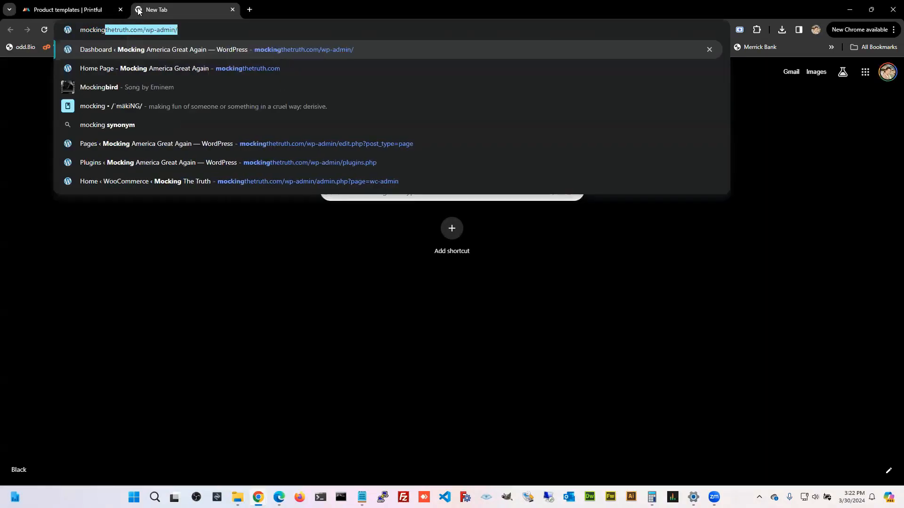
key(Return)
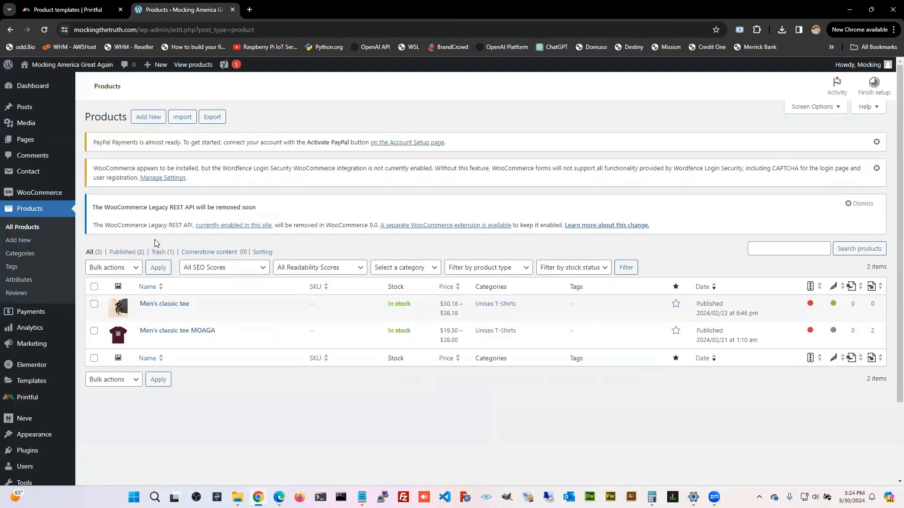
Restore the Steampunk Gun T-Shirt from the WooCommerce products trash
click(160, 253)
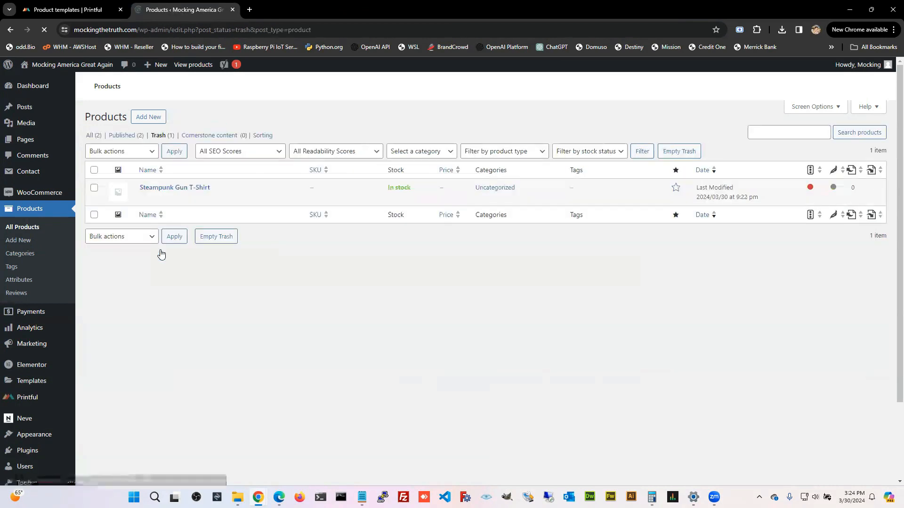
mouse_move(195, 321)
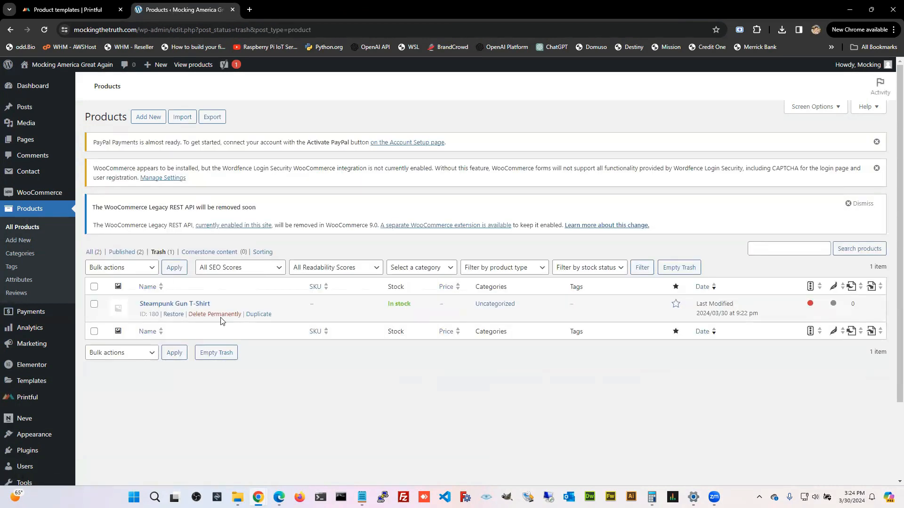
click(173, 315)
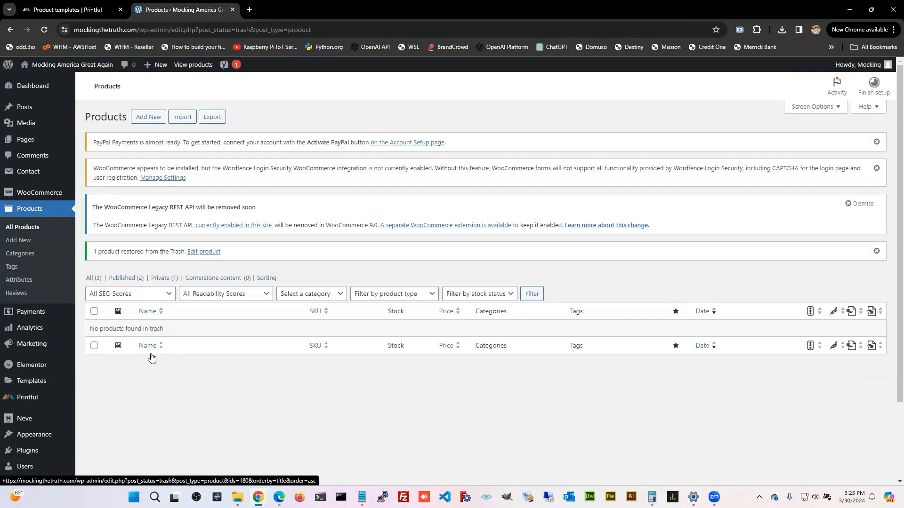
Return to the list of all products and open the Steampunk Gun T-Shirt for editing
scroll(19, 400, down, 2)
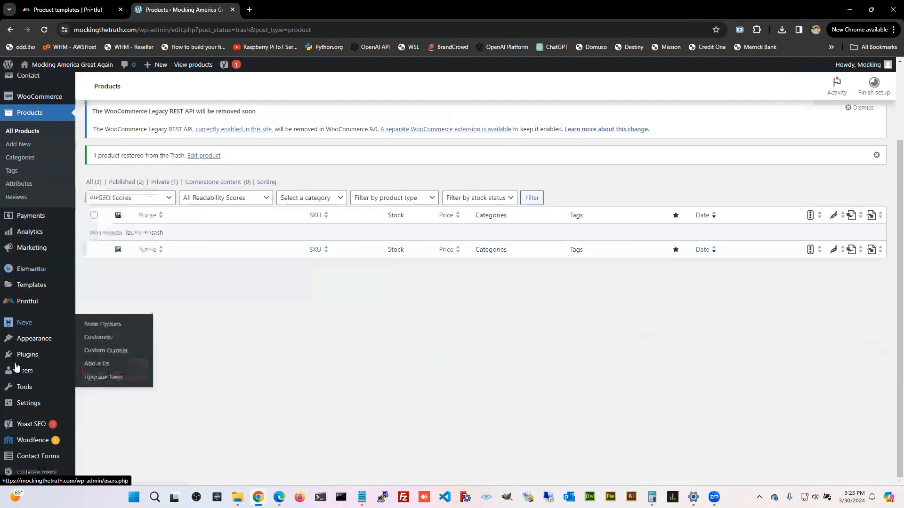
scroll(28, 426, up, 2)
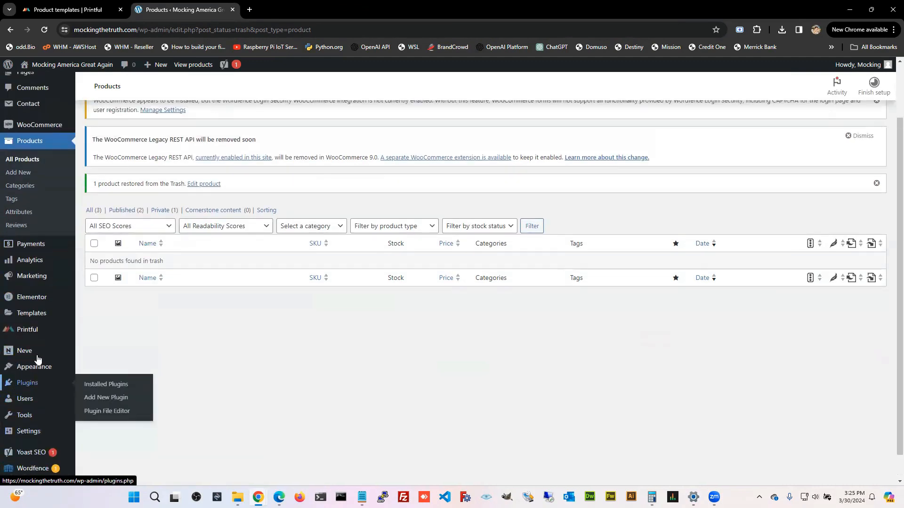
click(90, 279)
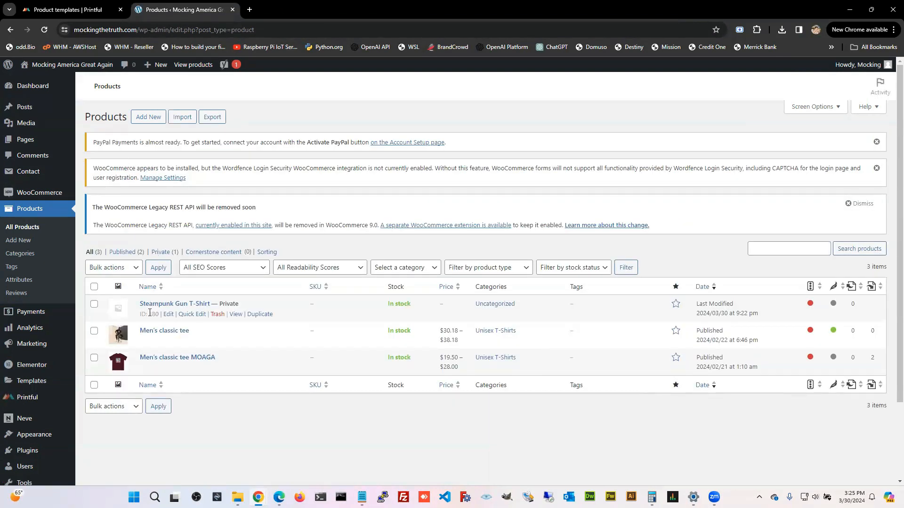
click(168, 314)
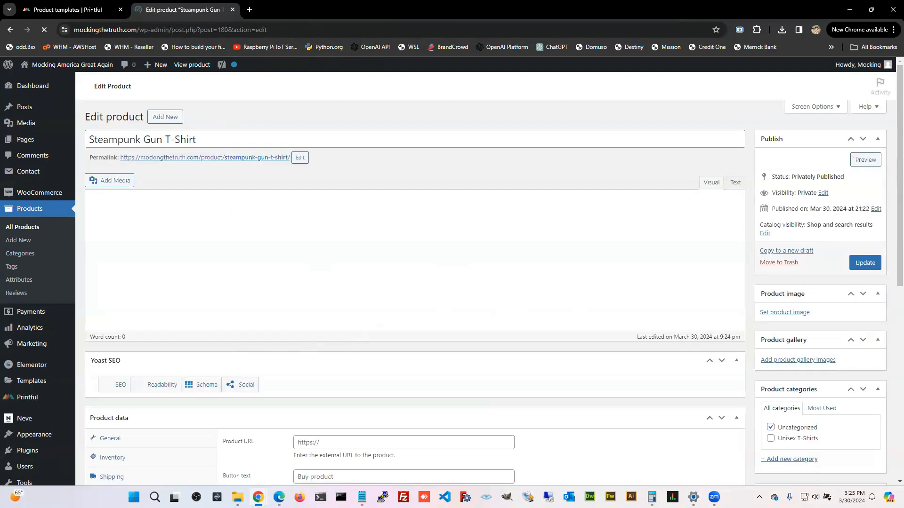
Change the product's visibility to Public and publish it
click(823, 311)
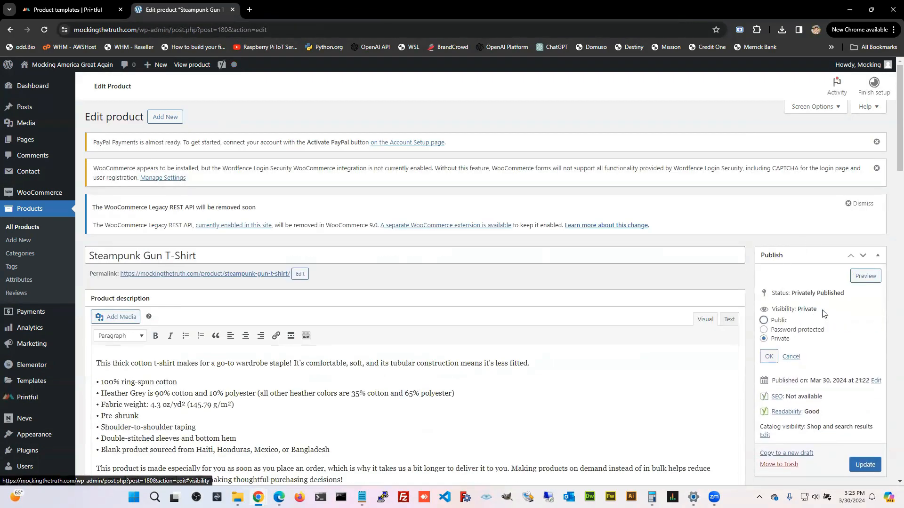
click(763, 320)
click(769, 356)
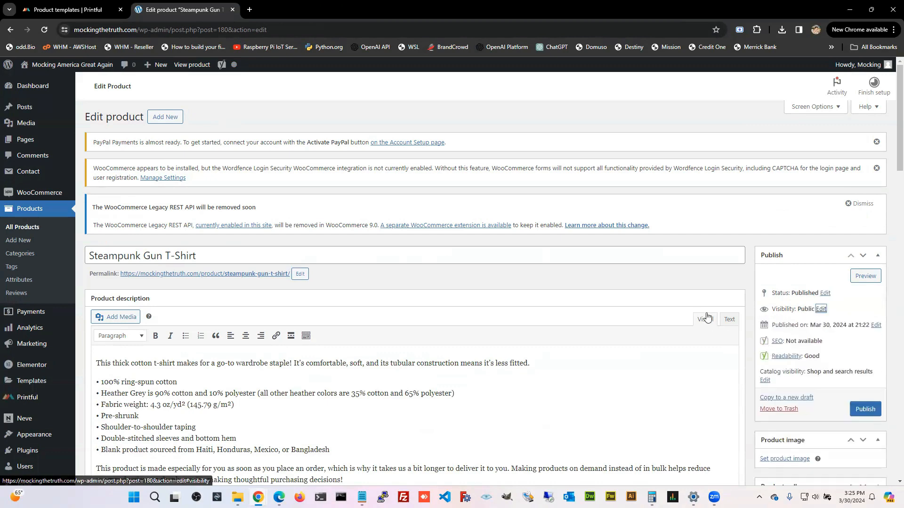
click(866, 409)
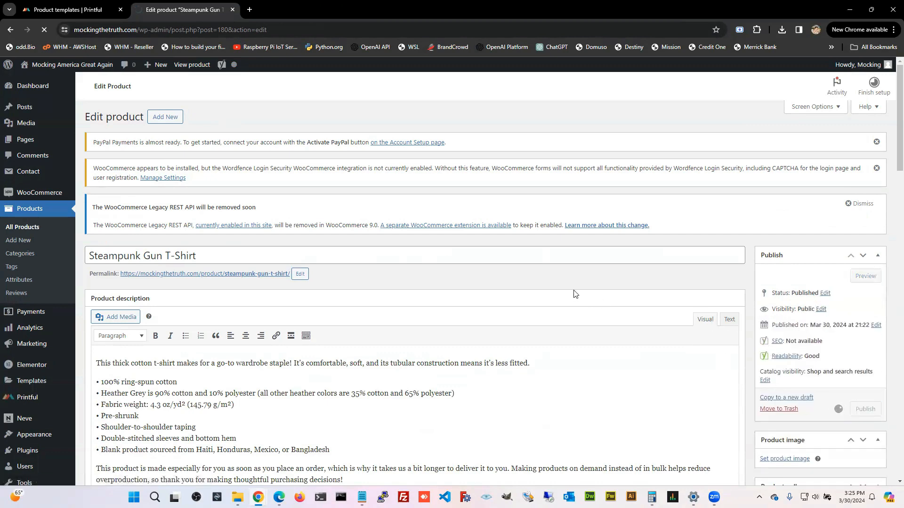
Set the heather grey front T-shirt mockup from the media library as the product image
scroll(760, 322, down, 5)
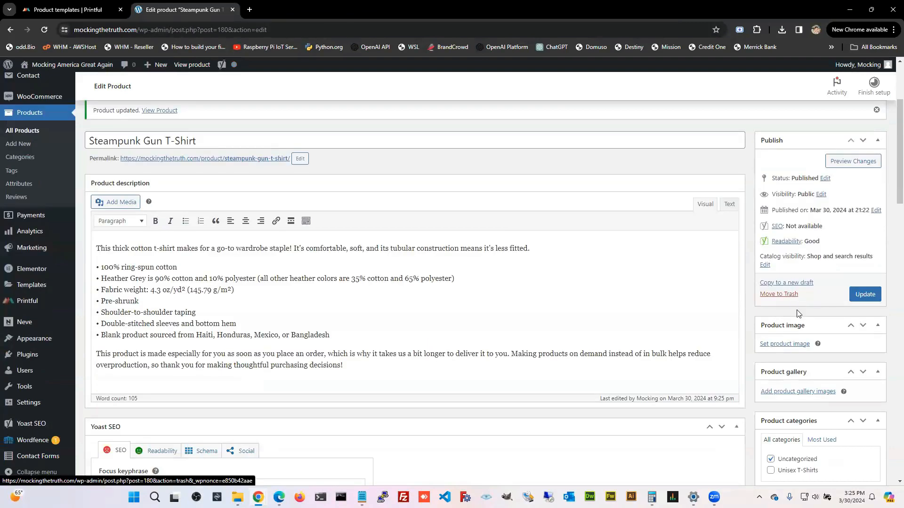
click(781, 344)
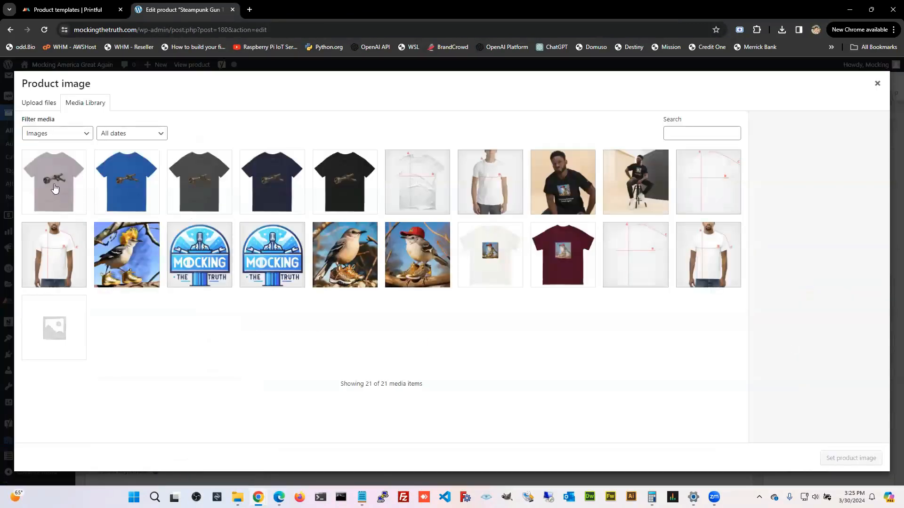
click(55, 188)
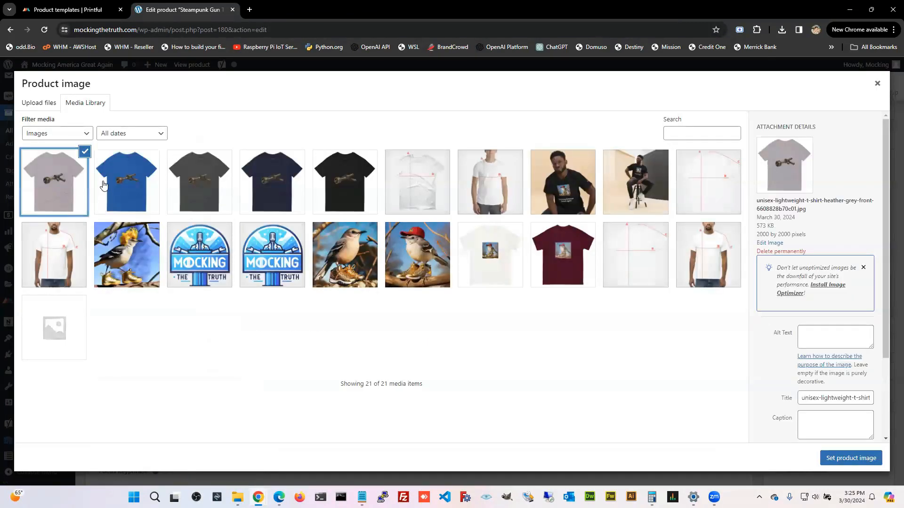
click(838, 458)
scroll(821, 374, down, 5)
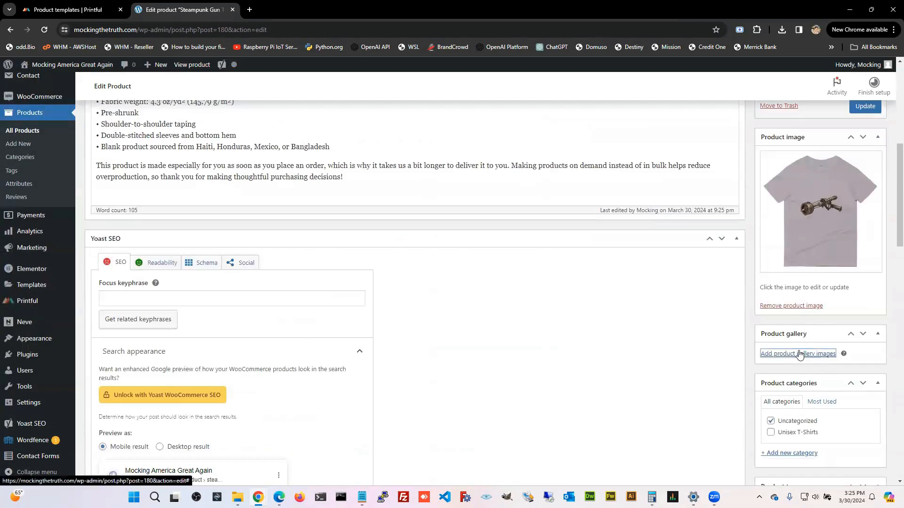
Start adding images to the product gallery and select 142_product_size_guide.png in the media library
click(799, 355)
click(126, 182)
click(206, 191)
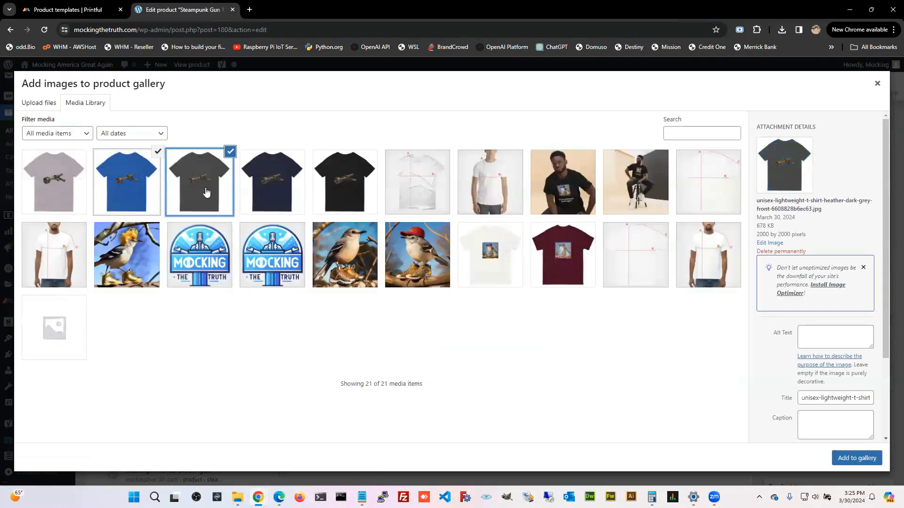
click(127, 184)
click(218, 184)
click(287, 183)
click(318, 190)
click(424, 186)
click(517, 186)
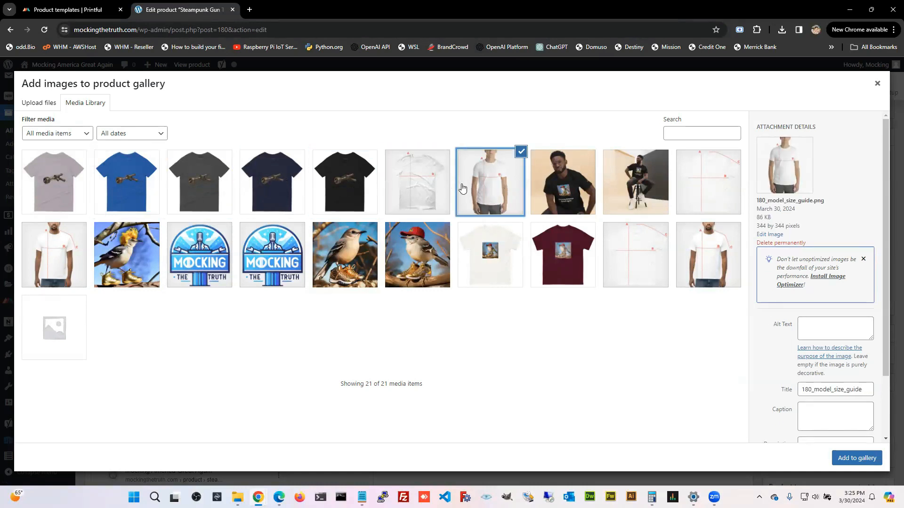
click(709, 187)
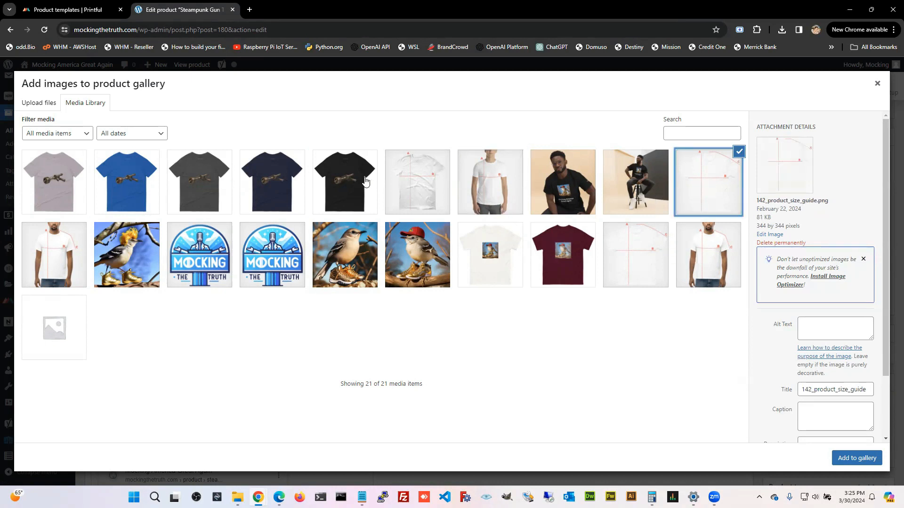
Also select the two newest size guides and the black, navy, dark grey and royal blue shirt mockups, and add all selected images to the gallery
shift+click(497, 187)
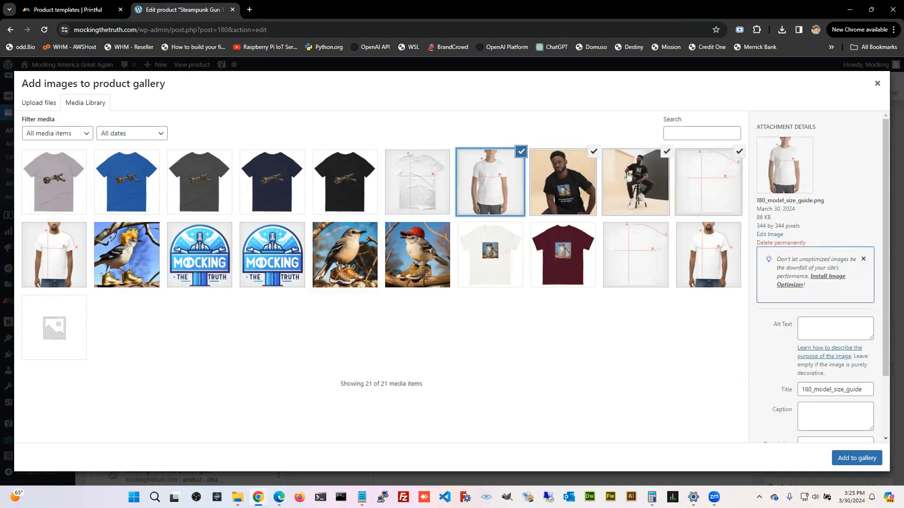
ctrl+click(577, 185)
ctrl+click(631, 185)
ctrl+click(408, 188)
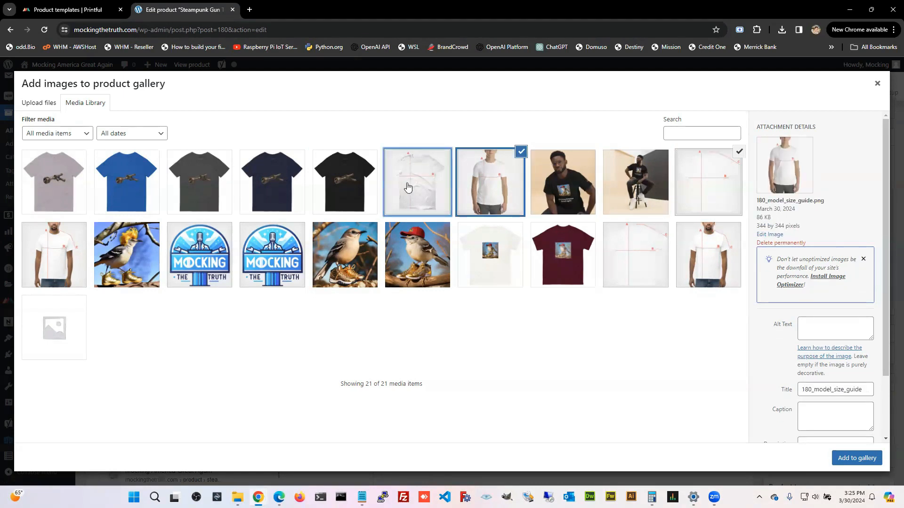
ctrl+click(346, 189)
ctrl+click(289, 188)
ctrl+click(202, 186)
ctrl+click(128, 186)
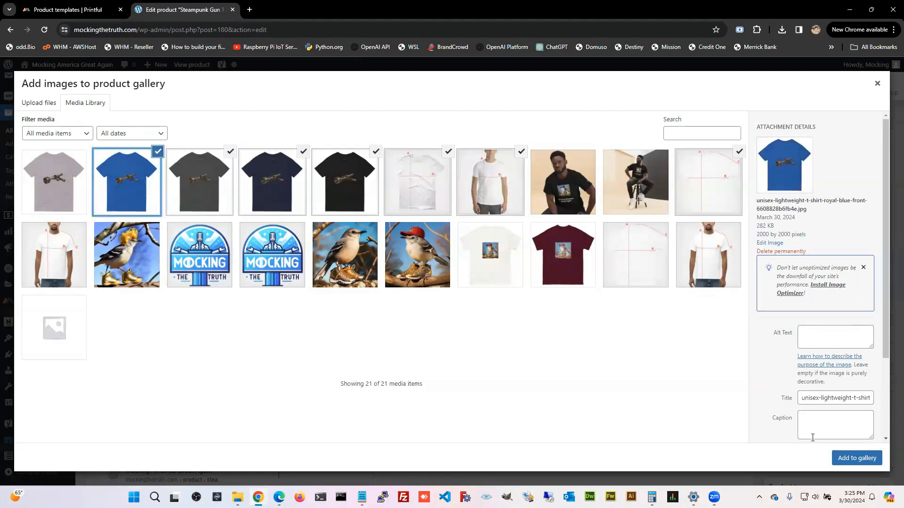
click(854, 464)
Reorder the product gallery as black, navy, dark grey and royal blue shirts, followed by the two shirt size guides and the model image
scroll(842, 393, down, 1)
drag(778, 320, 821, 396)
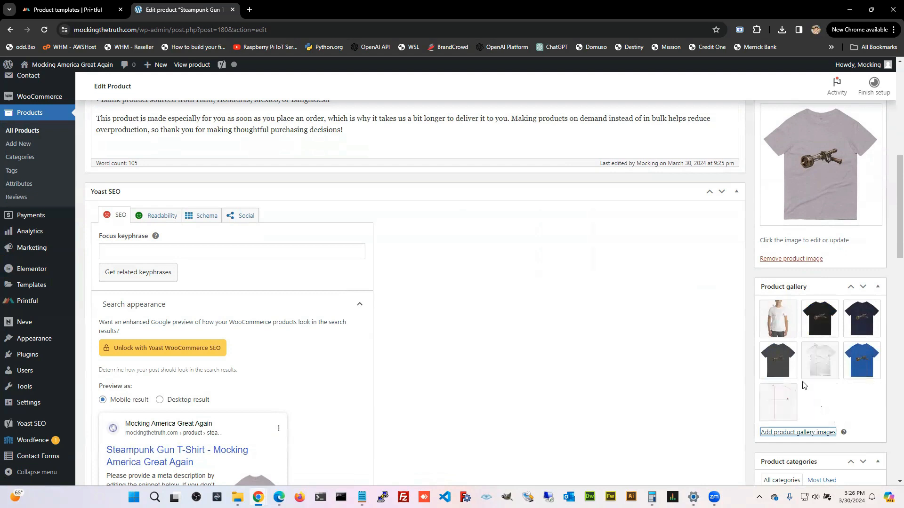
drag(852, 365, 820, 360)
drag(826, 322, 826, 407)
Assign the product to the Unisex T-Shirts category and remove it from Uncategorized
scroll(850, 352, down, 3)
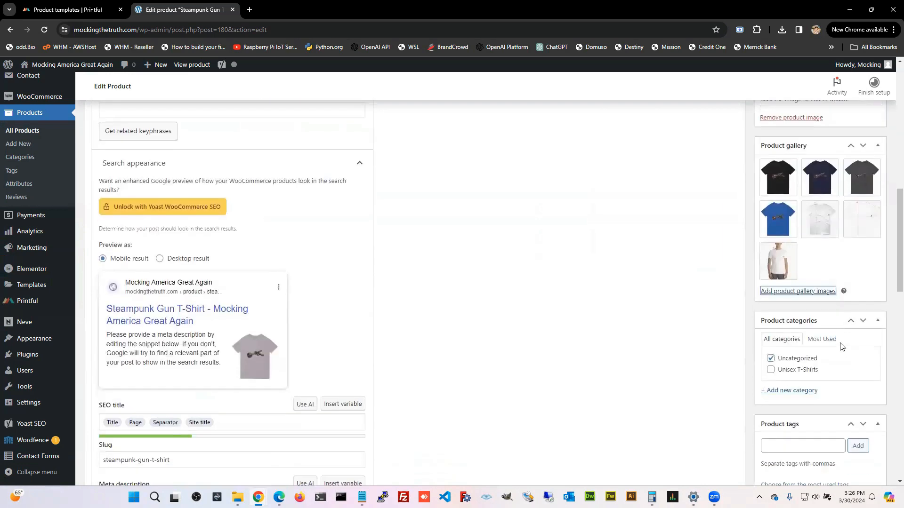
click(771, 370)
click(770, 360)
Look over the product's edit page, from the description and publish settings to the product data and short description
scroll(837, 355, down, 10)
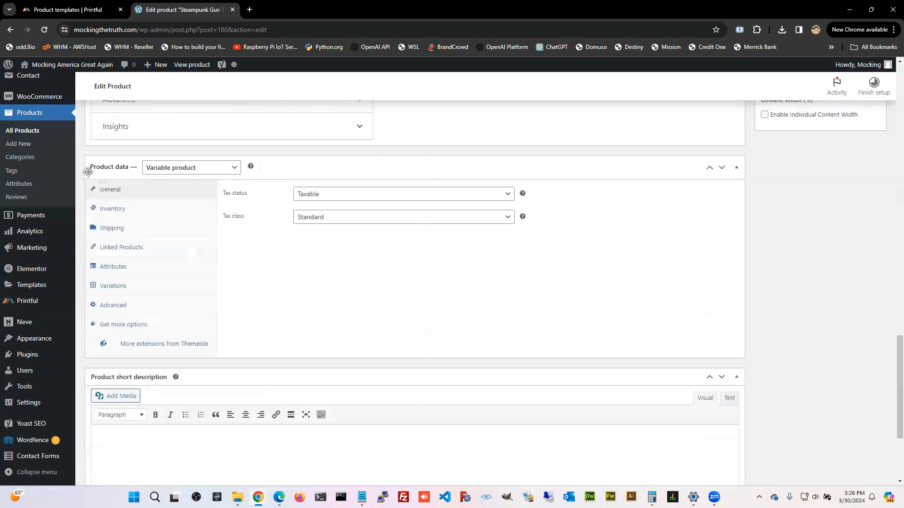
click(112, 211)
scroll(143, 250, up, 3)
scroll(141, 253, down, 2)
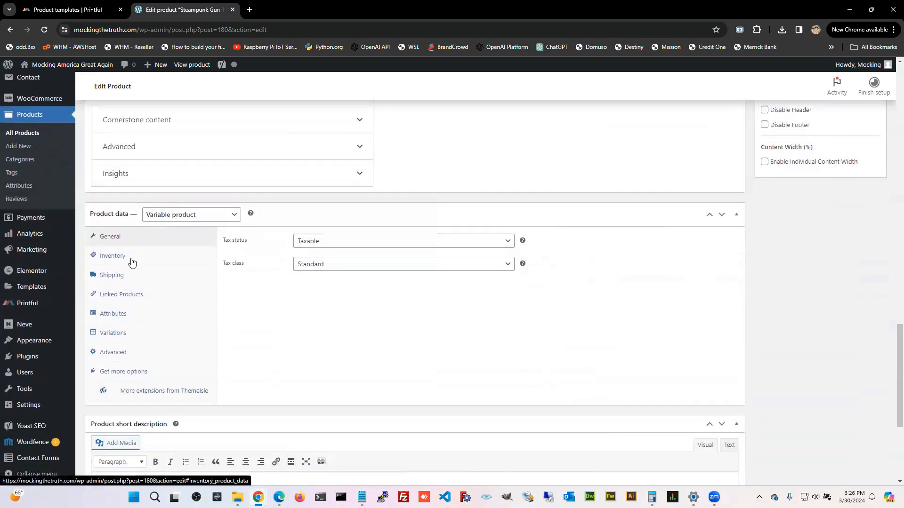
scroll(127, 340, down, 5)
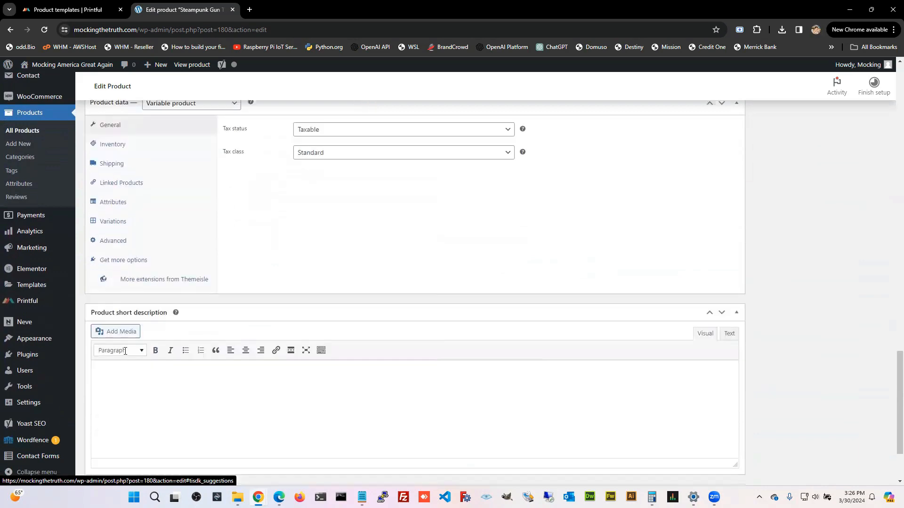
scroll(125, 353, up, 6)
scroll(126, 351, up, 10)
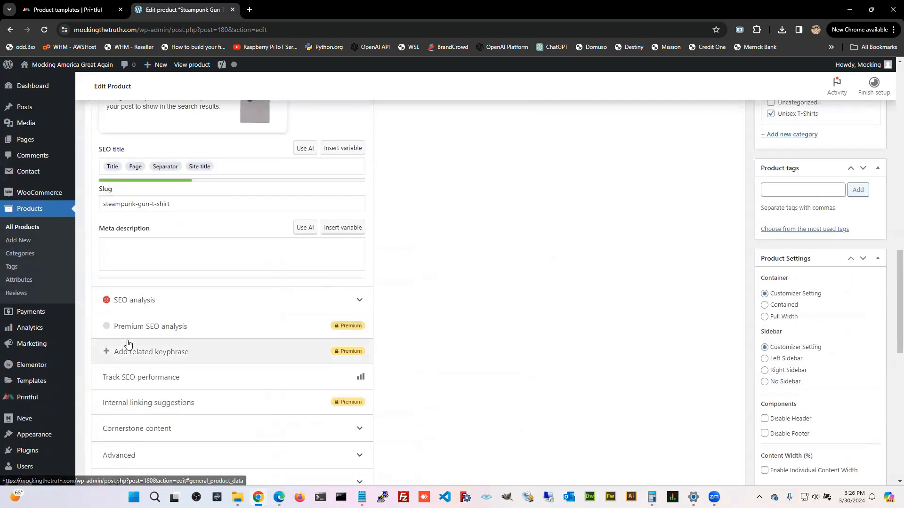
scroll(127, 342, up, 4)
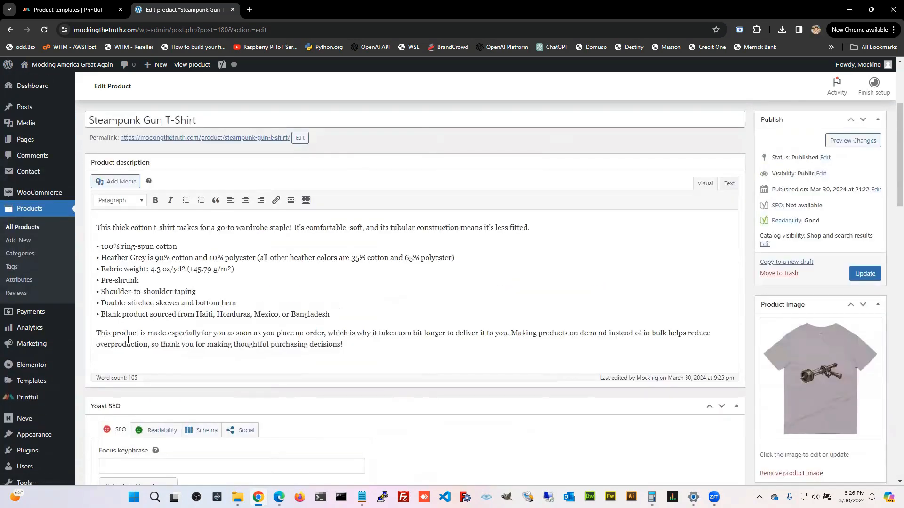
scroll(128, 340, up, 3)
scroll(125, 329, down, 20)
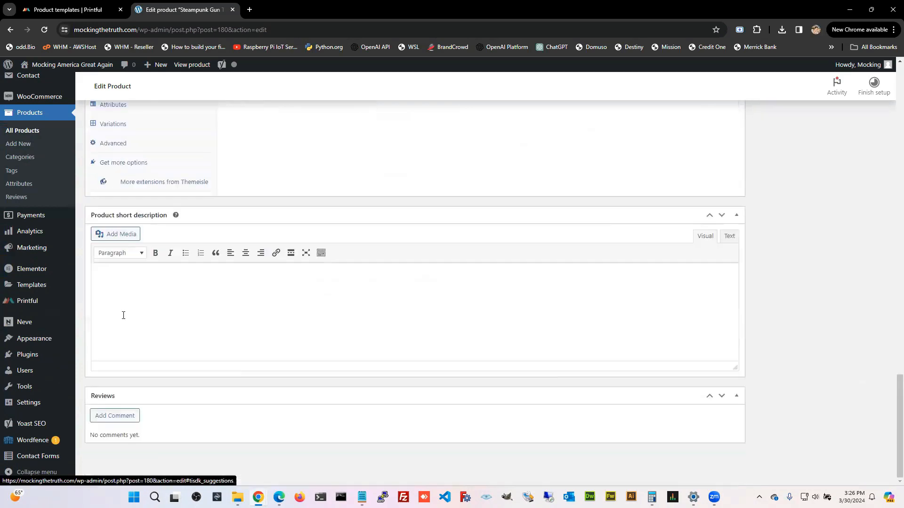
Set the product's SKU to 100 in its inventory data
scroll(120, 297, up, 4)
click(121, 238)
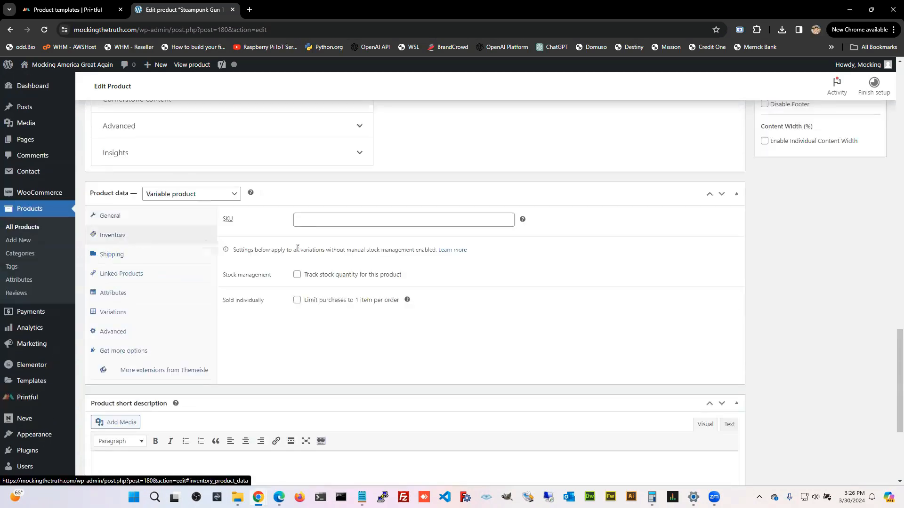
click(335, 220)
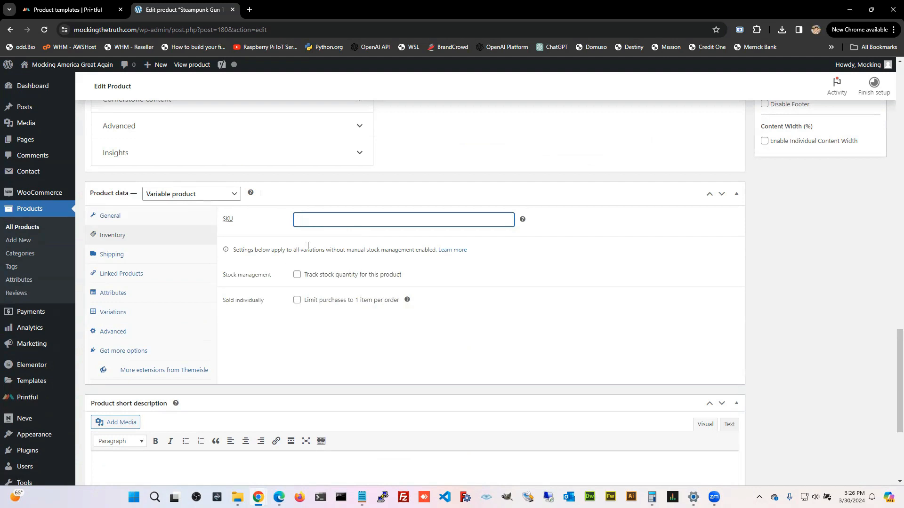
Look through the product's shipping, linked products, attributes, variations and advanced data
click(125, 260)
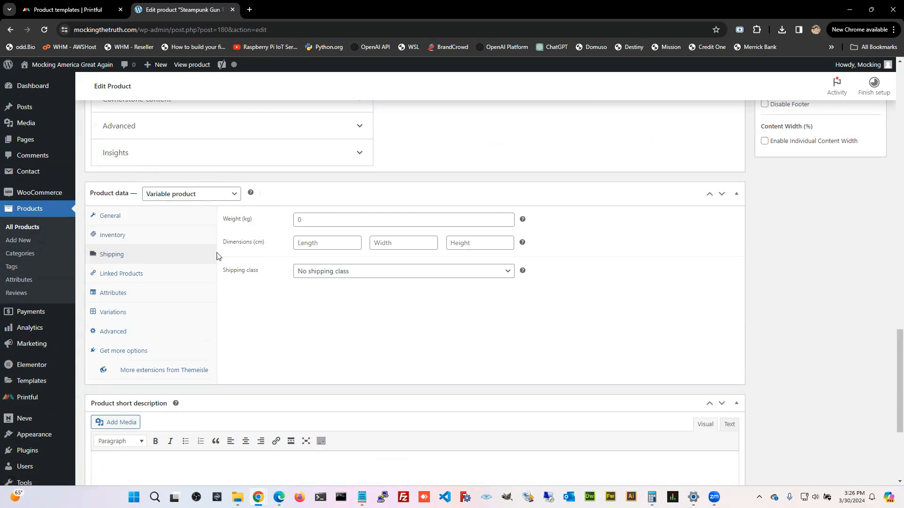
click(140, 278)
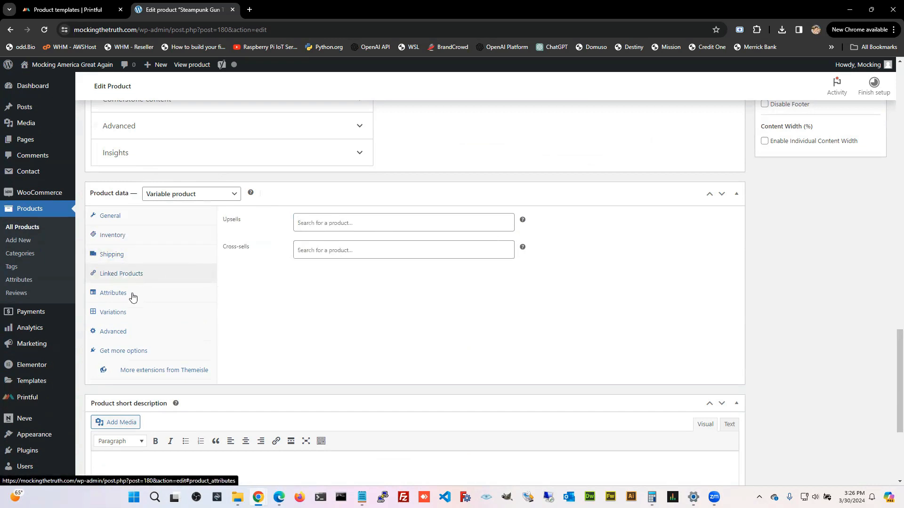
click(132, 296)
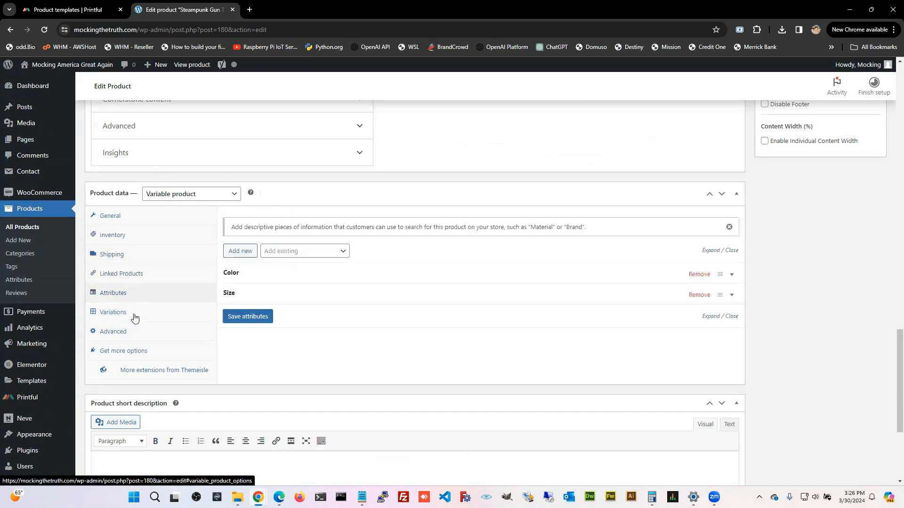
click(127, 315)
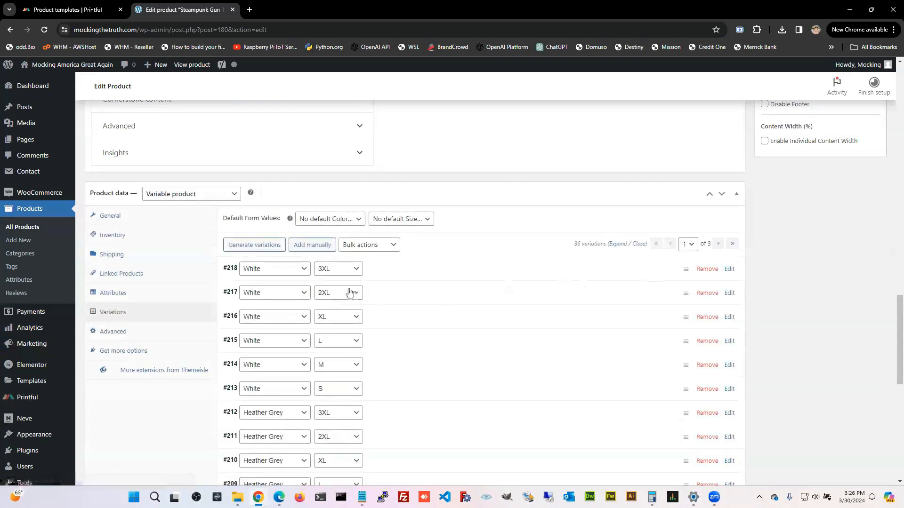
click(122, 334)
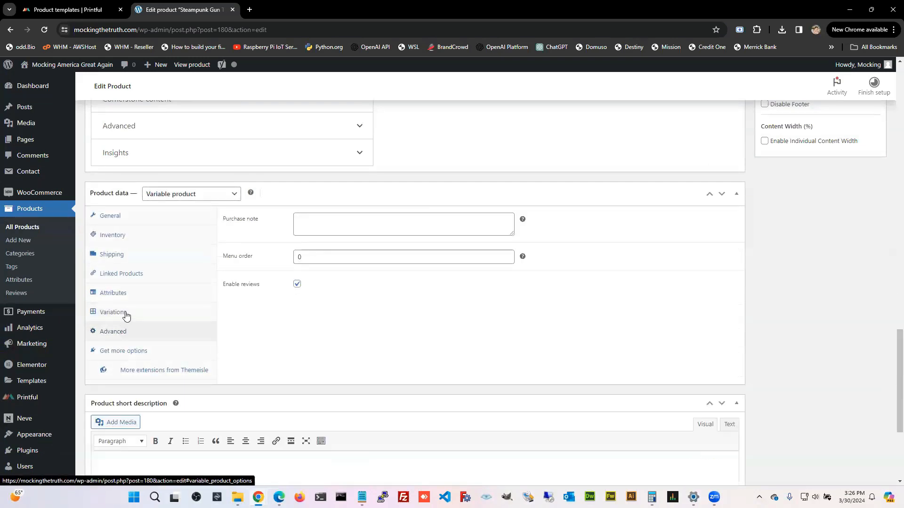
Expand the White 3XL variation and set the royal blue front T-shirt mockup as its variation image
click(126, 314)
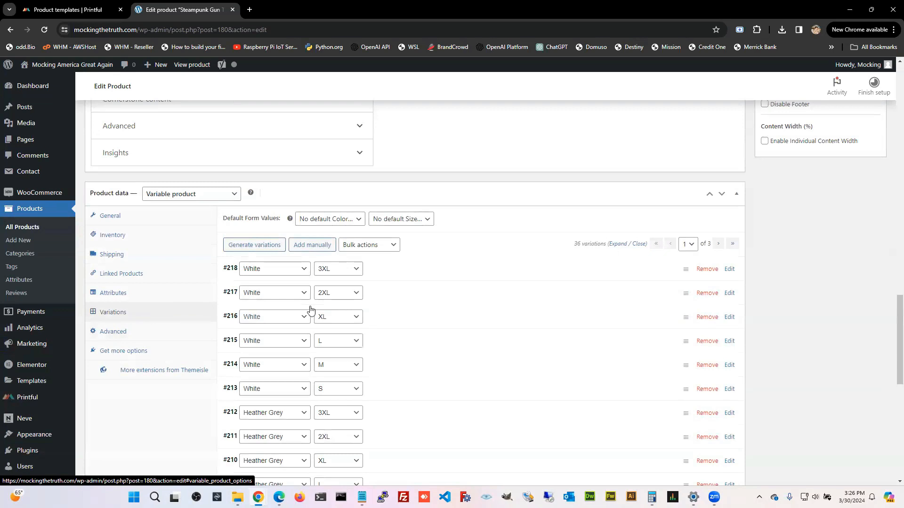
click(659, 270)
scroll(365, 297, down, 3)
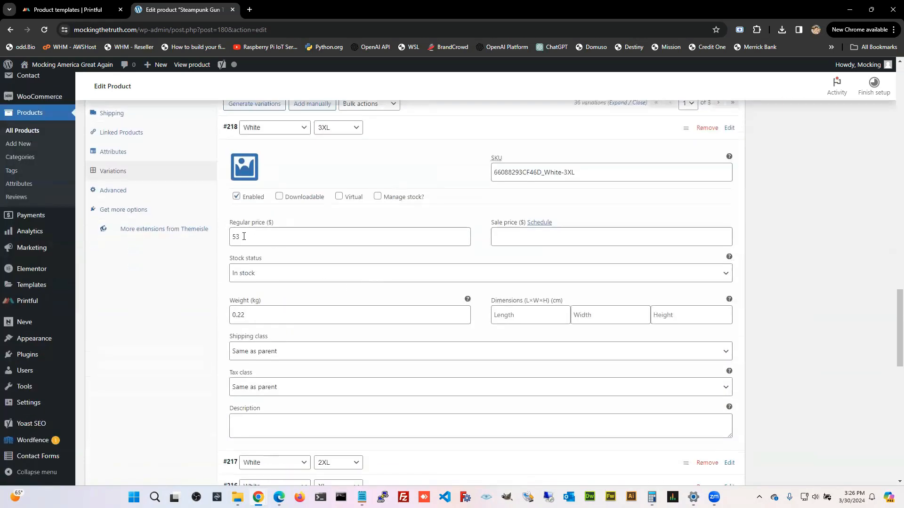
drag(246, 237, 206, 253)
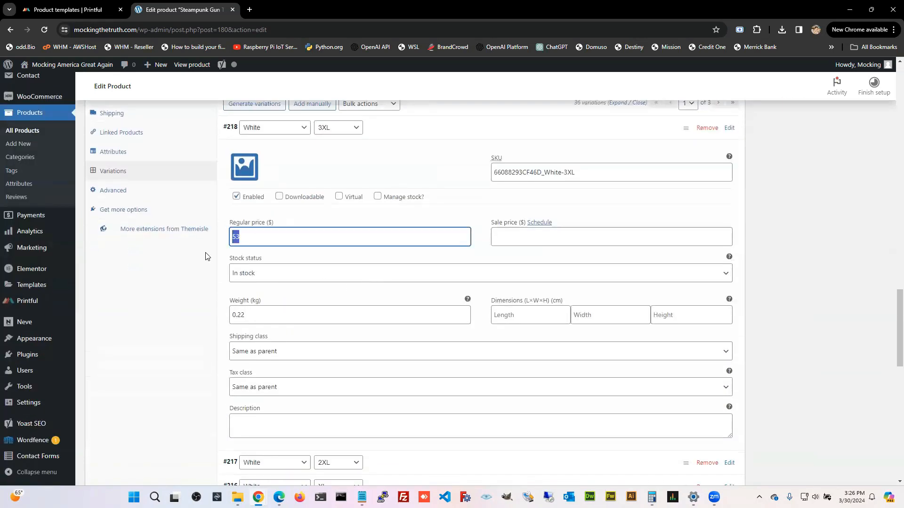
click(246, 169)
click(149, 182)
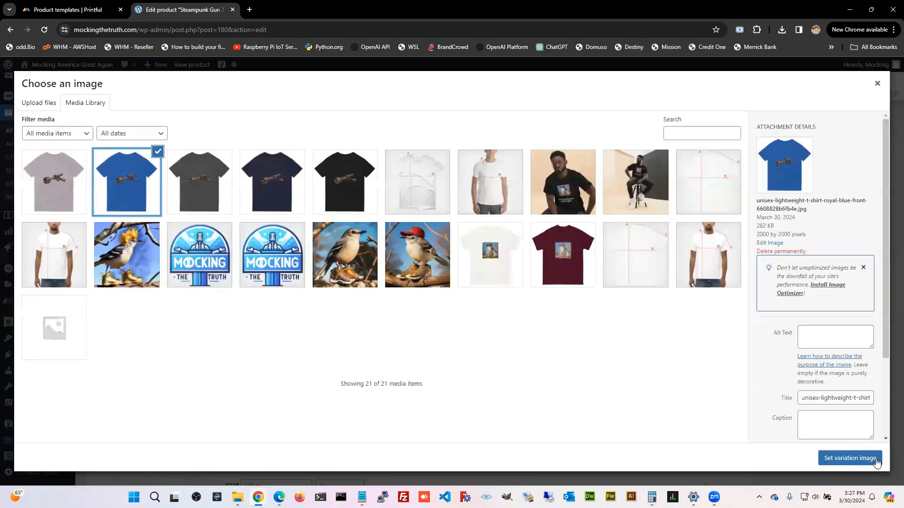
click(850, 458)
Return to the list of all products and open the storefront's Shop page
scroll(819, 288, up, 20)
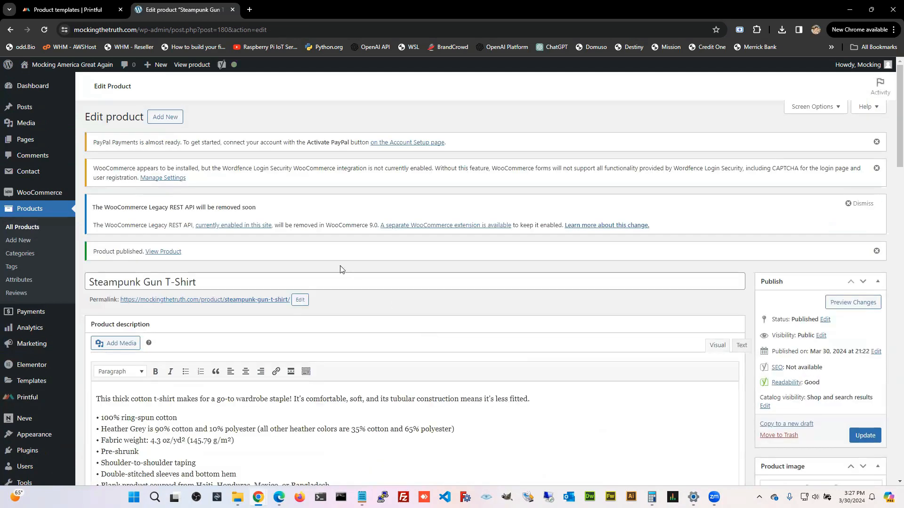
click(26, 228)
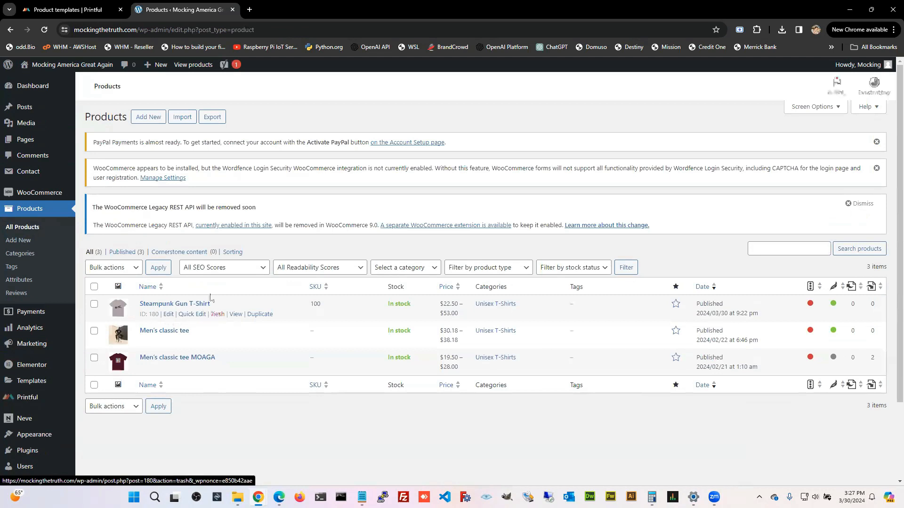
click(241, 254)
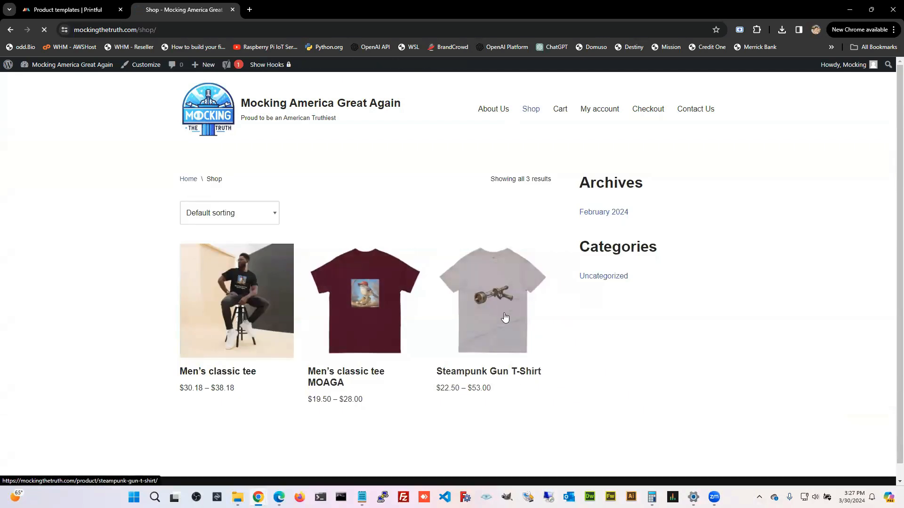
Open the Steampunk Gun T-Shirt in the shop, choose color Navy and size 3XL, and add it to the cart
click(505, 317)
scroll(514, 283, down, 1)
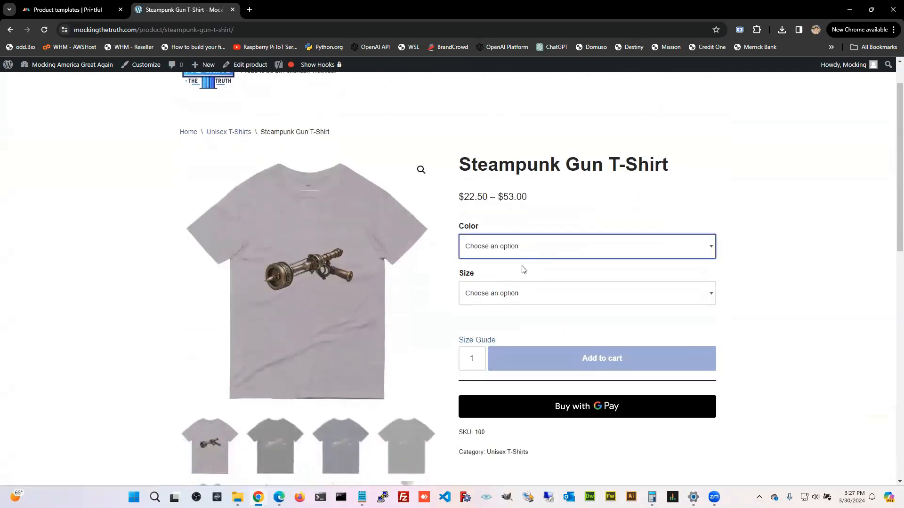
click(523, 250)
click(501, 296)
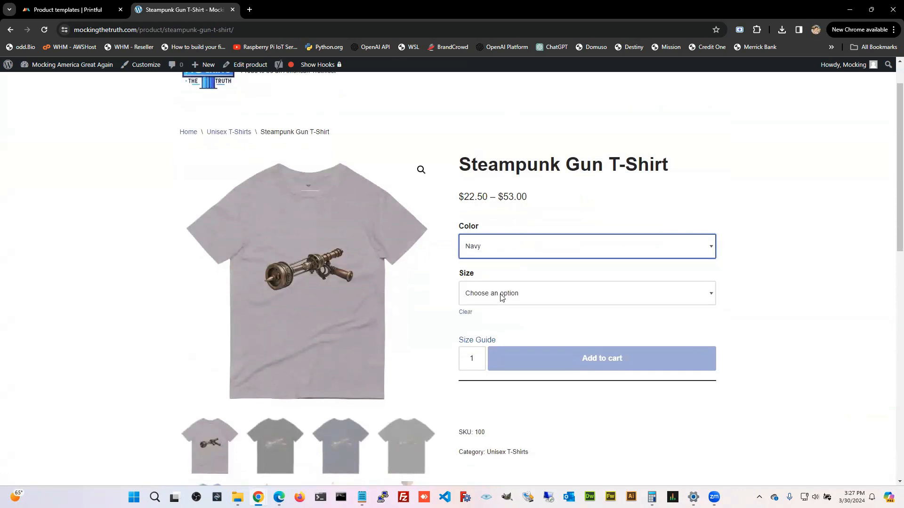
click(501, 295)
click(562, 327)
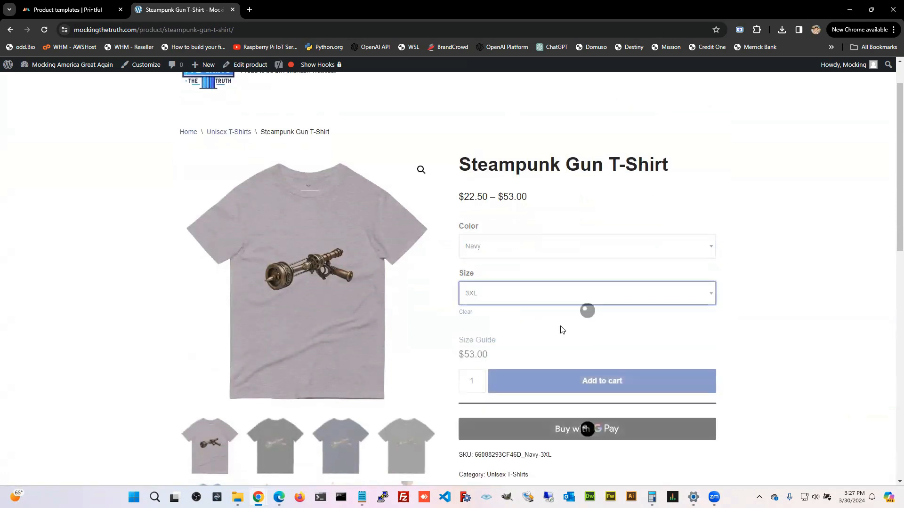
click(599, 392)
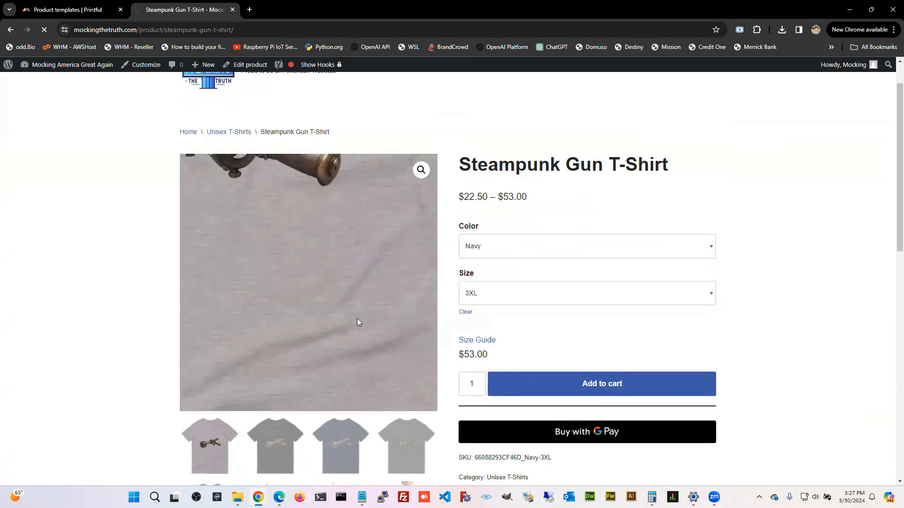
View the cart, proceed to checkout, and look over the contact, billing address and payment sections
click(697, 225)
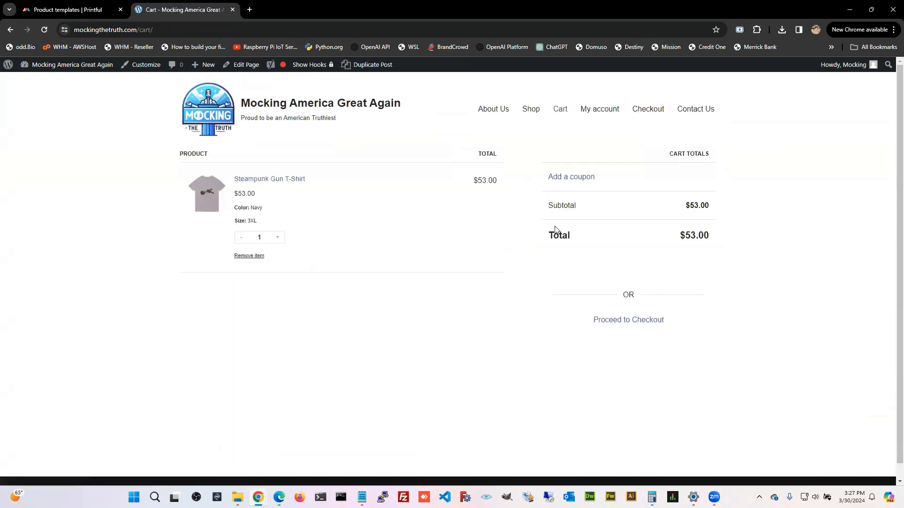
scroll(572, 242, down, 1)
click(646, 308)
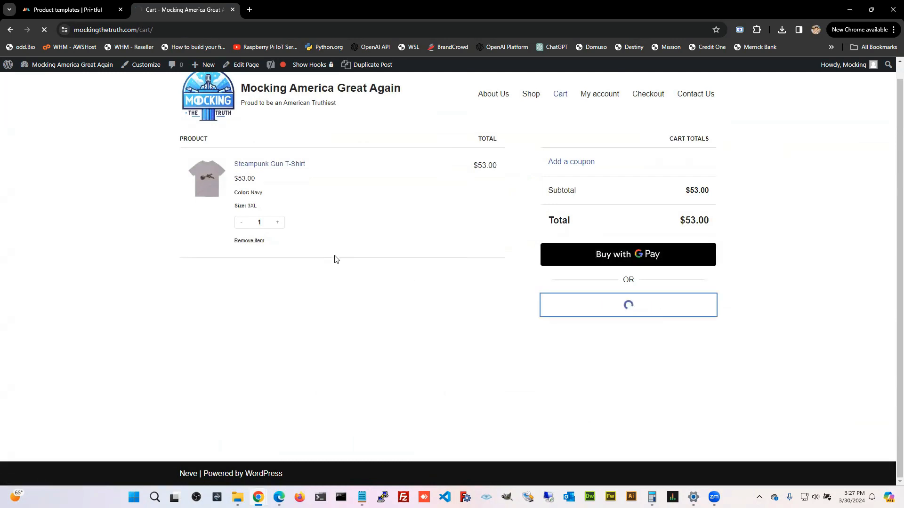
scroll(329, 247, down, 7)
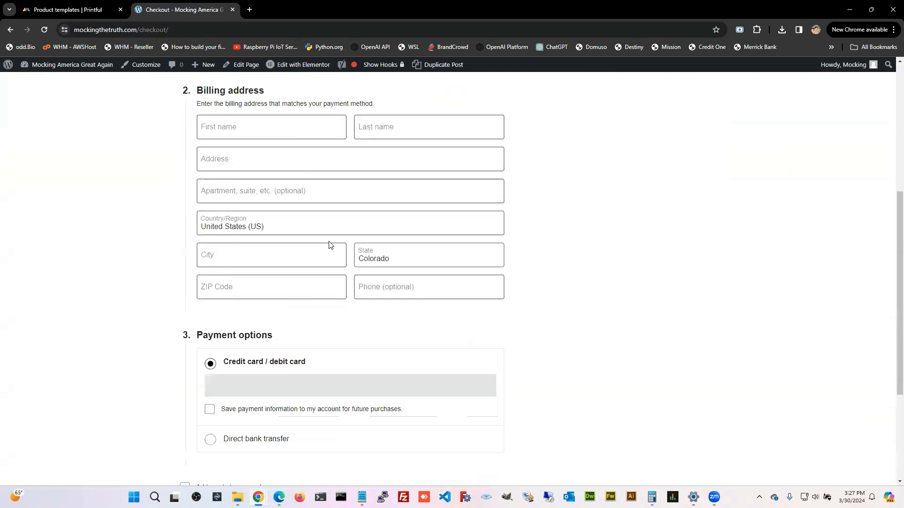
scroll(499, 238, up, 9)
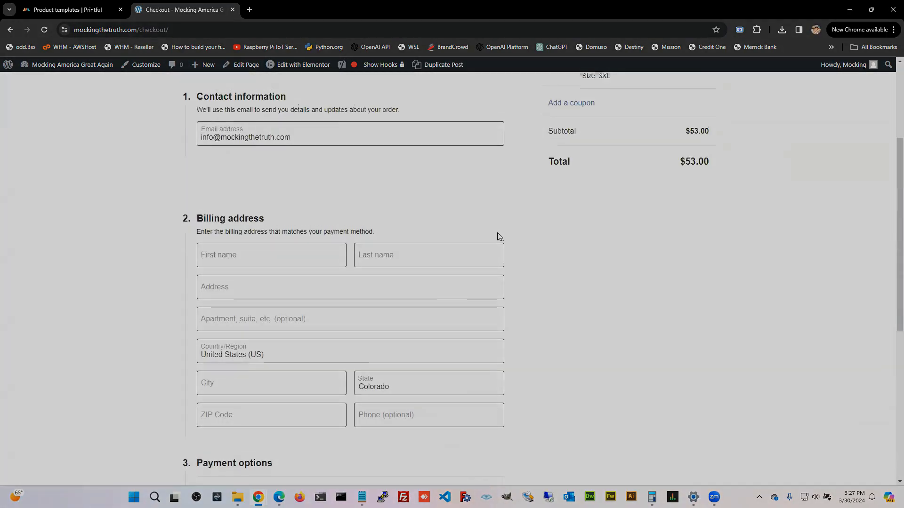